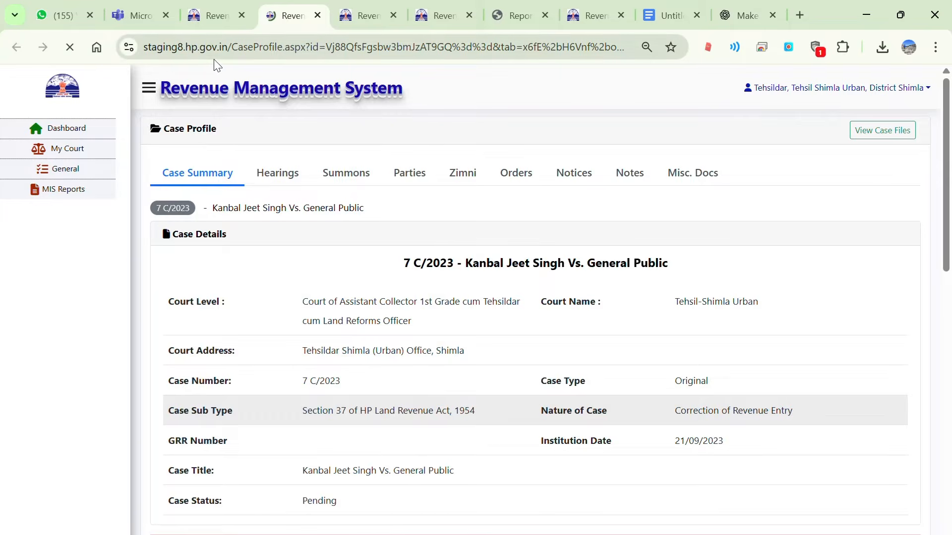
Open the Summons tab of case 7 C/2023 and review the summons already issued to the appellant.
mouse_move(209, 15)
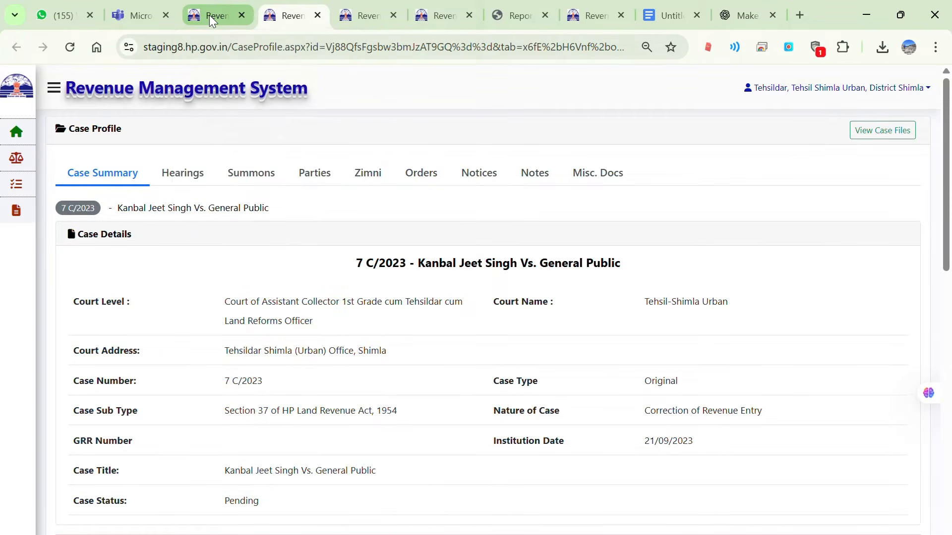
click(210, 15)
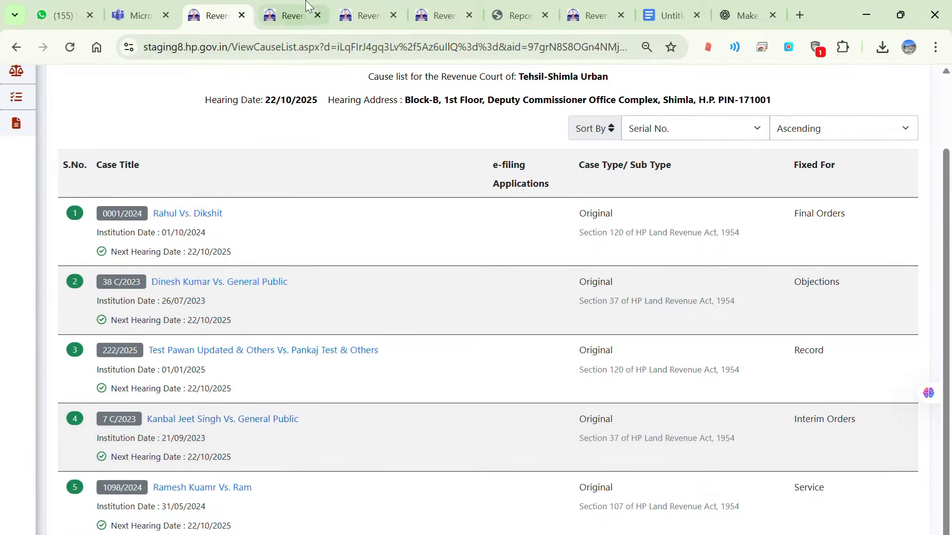
click(297, 12)
click(253, 173)
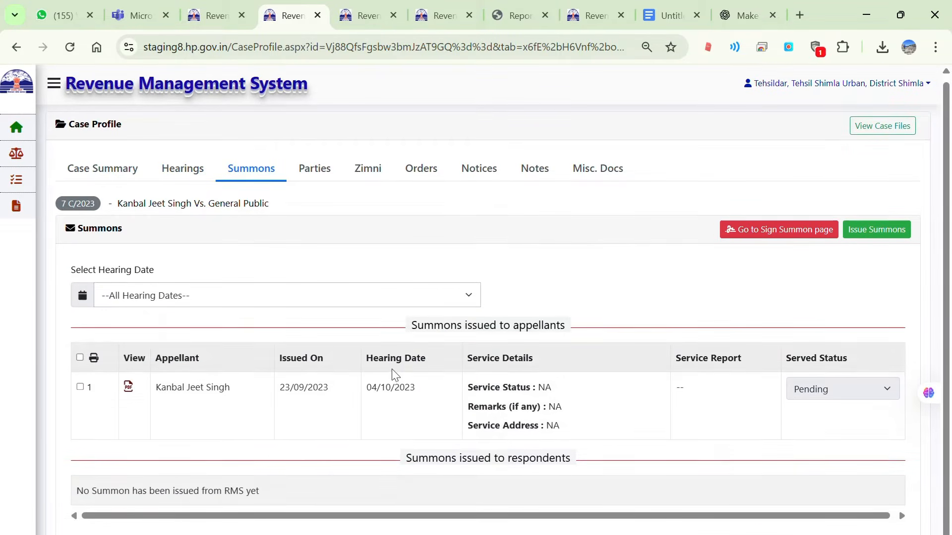
drag(365, 387, 435, 389)
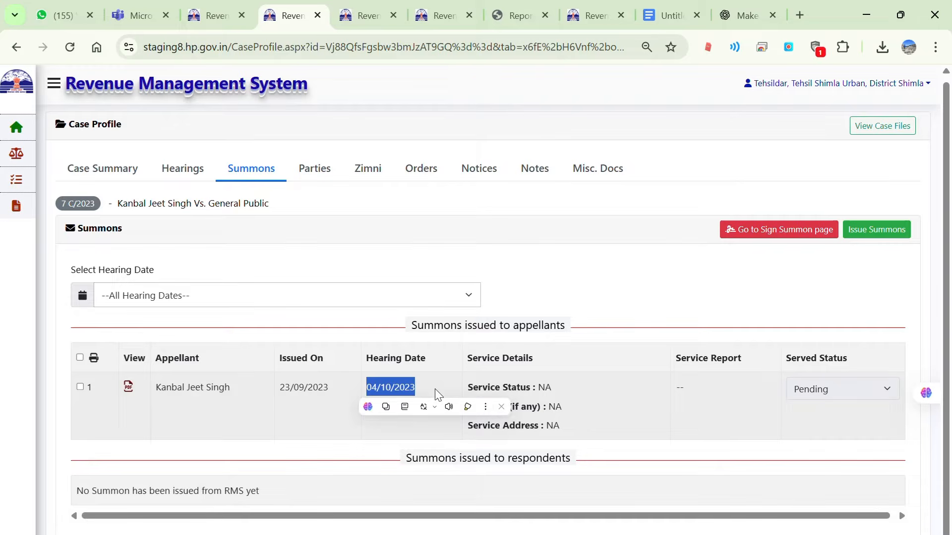
click(443, 352)
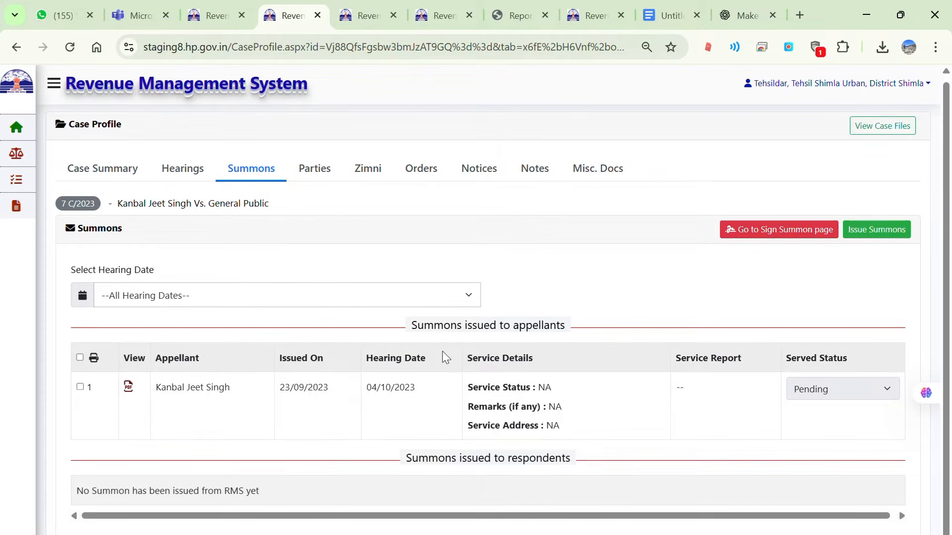
Start issuing a new summons for the case and select all appellants and all respondents.
click(877, 231)
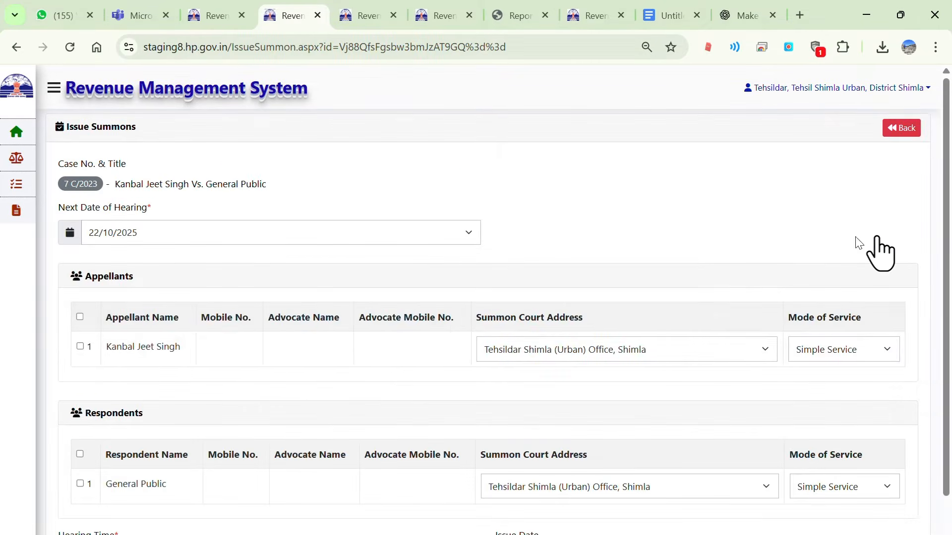
scroll(876, 248, down, 1)
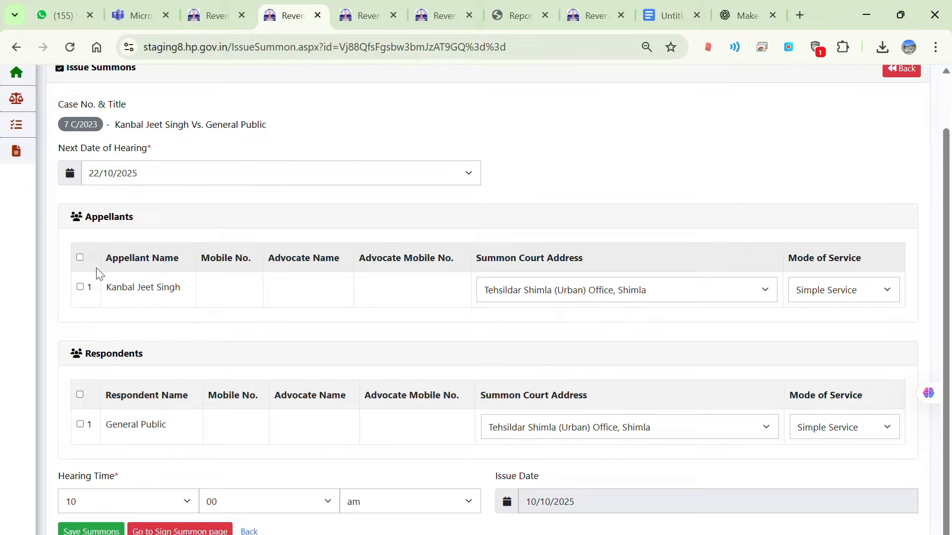
click(80, 258)
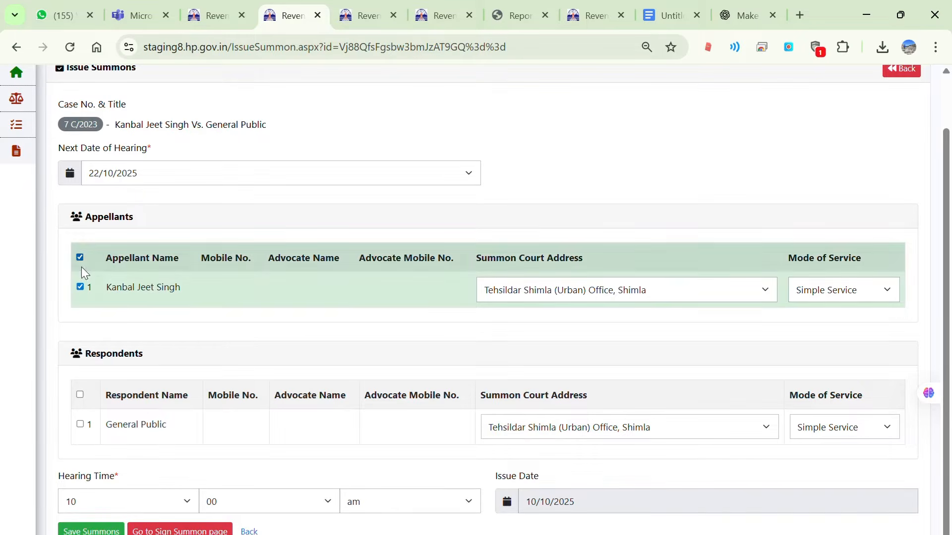
click(80, 395)
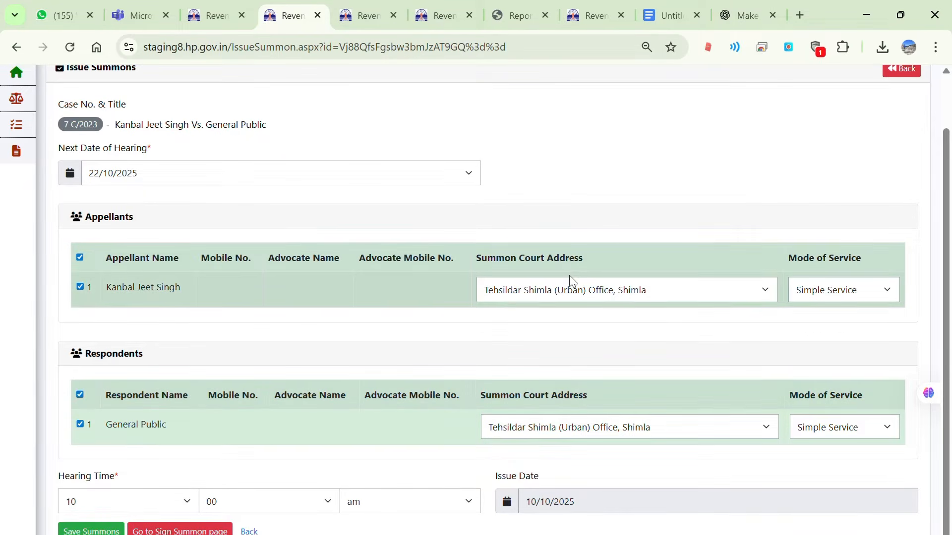
click(566, 292)
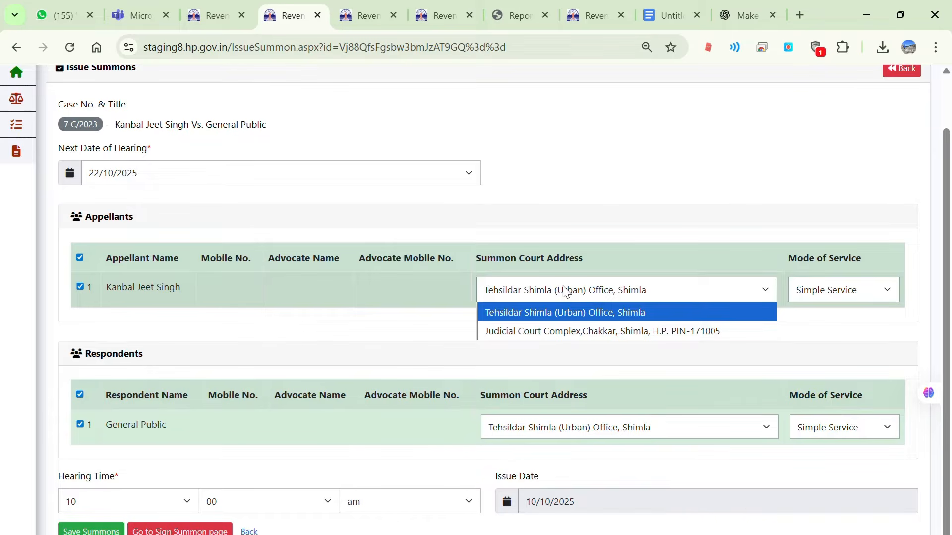
click(80, 395)
click(80, 395)
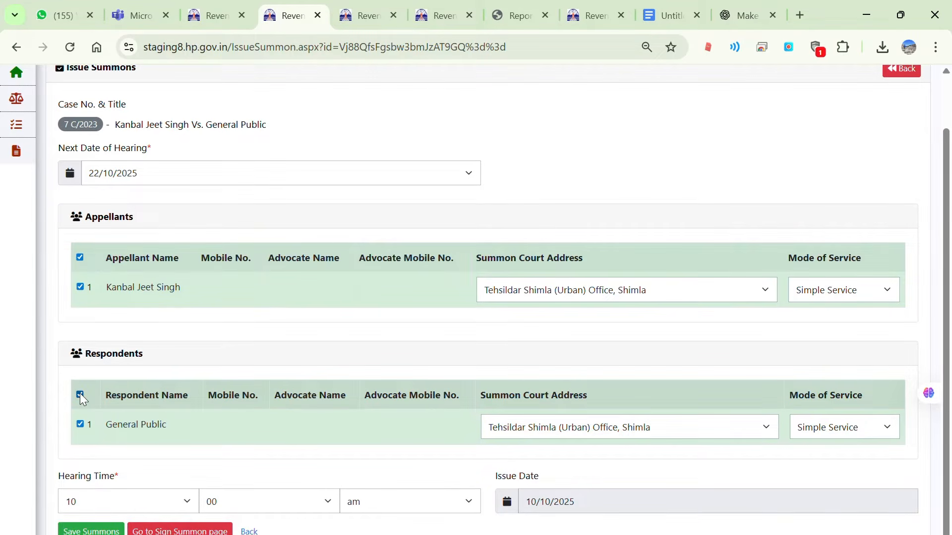
click(566, 292)
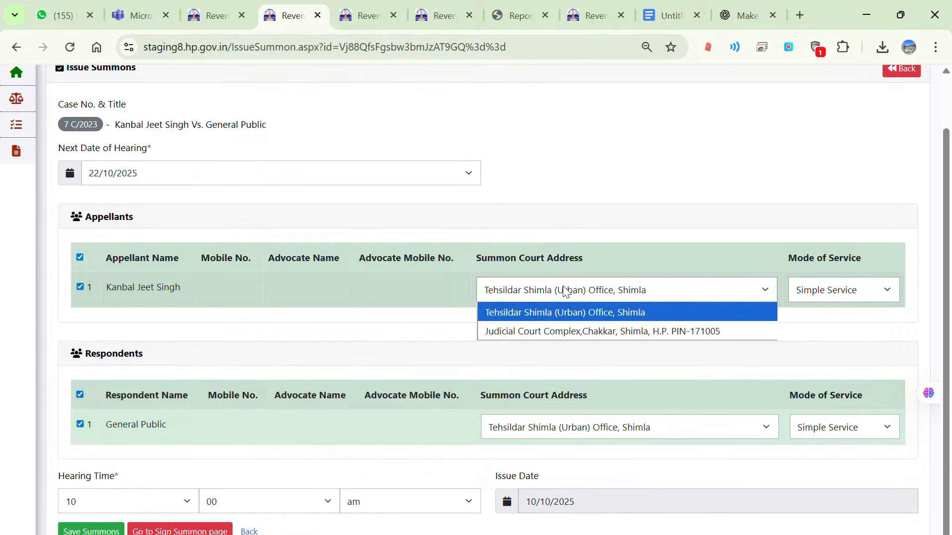
click(566, 291)
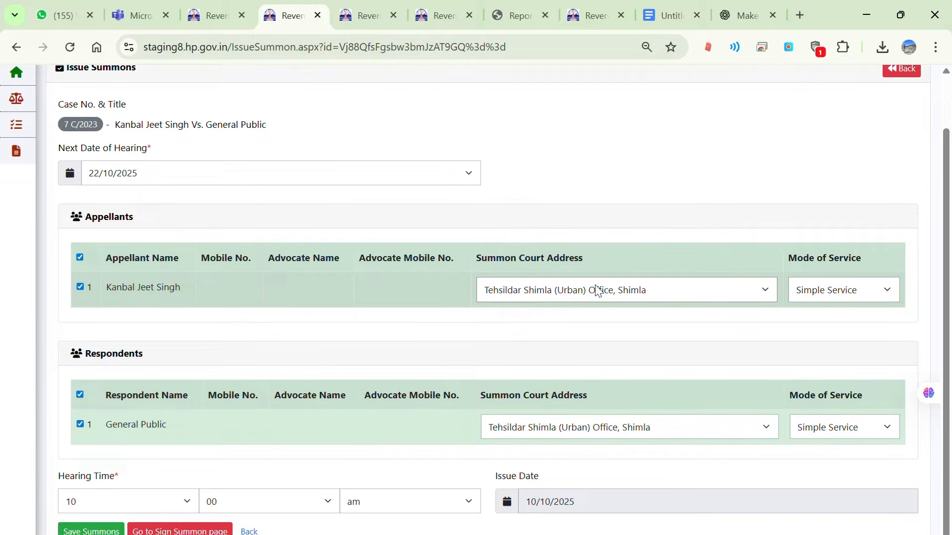
Set the appellant's mode of service to By Proclamation.
click(814, 291)
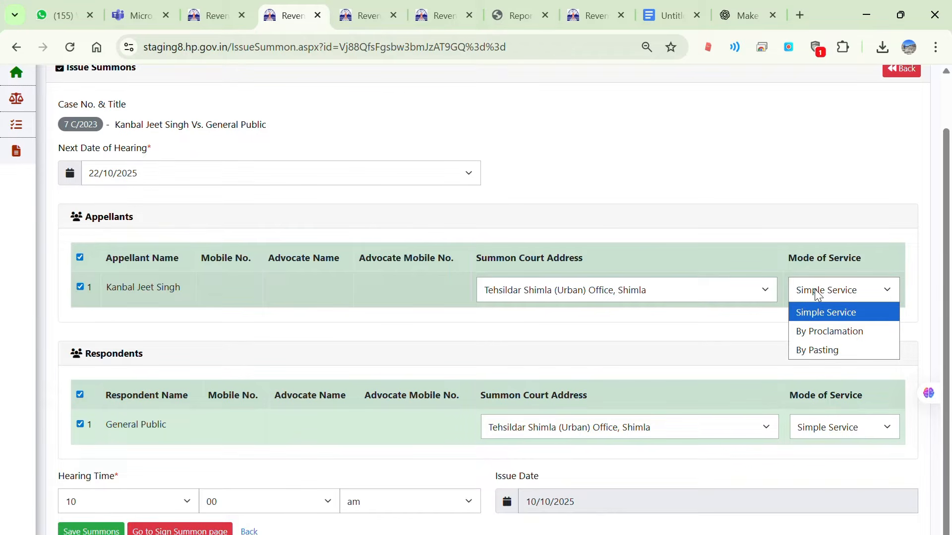
click(881, 336)
click(825, 331)
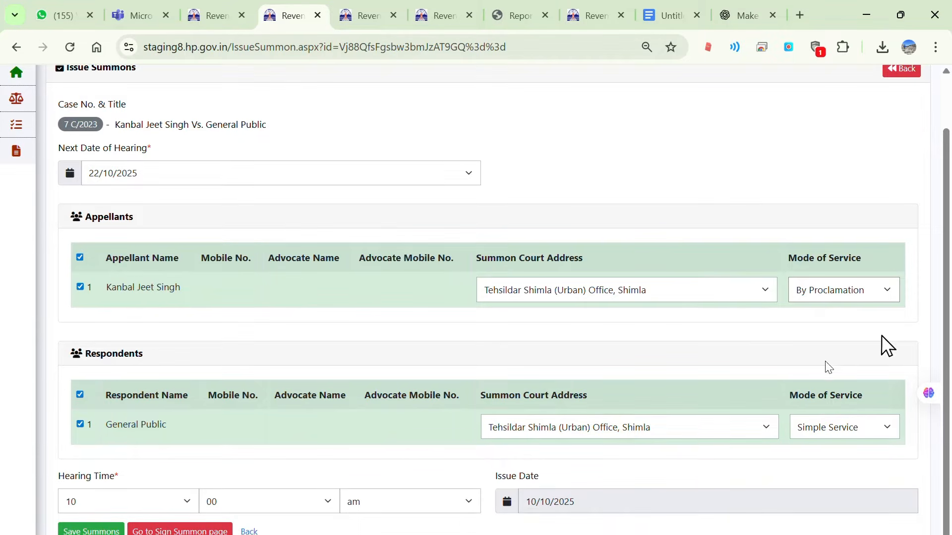
click(828, 426)
click(831, 449)
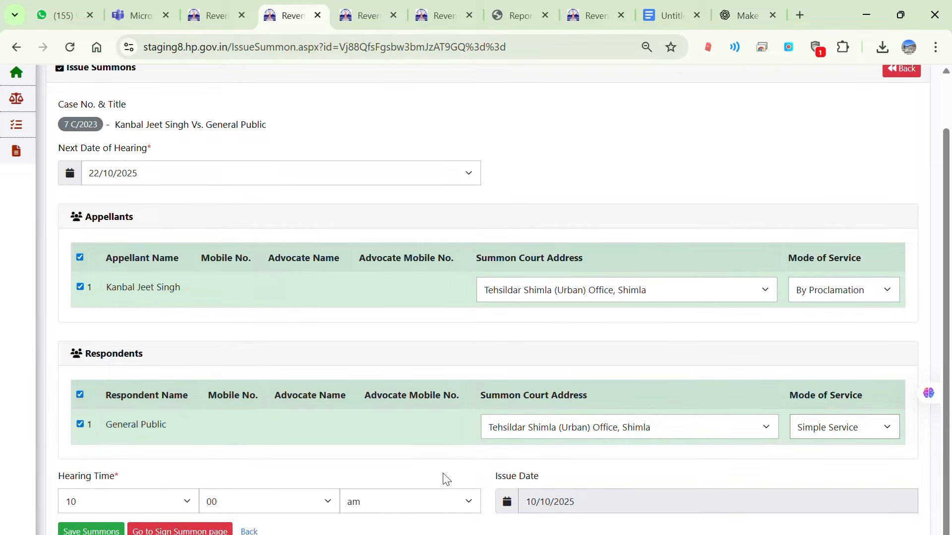
Set the hearing time to 02:00 pm, then save the summons and confirm issuing it.
click(116, 505)
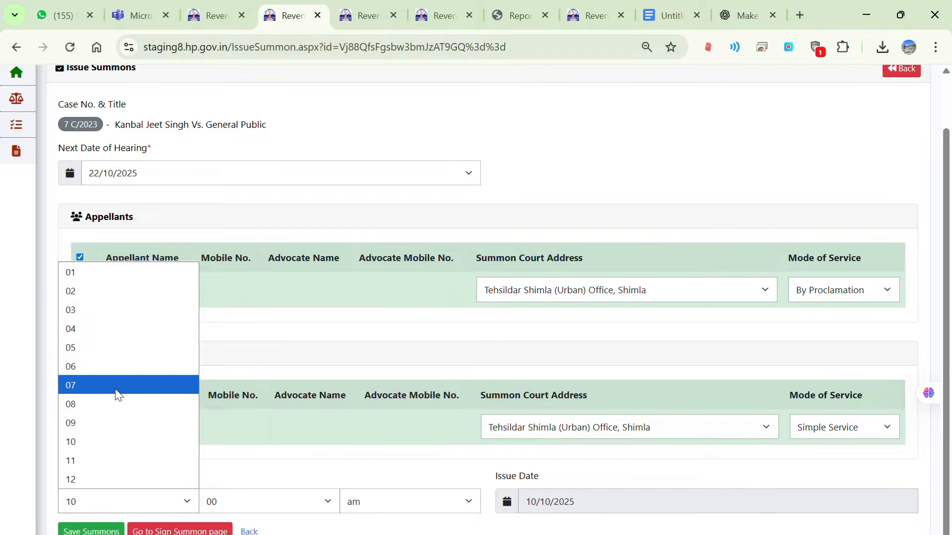
click(96, 293)
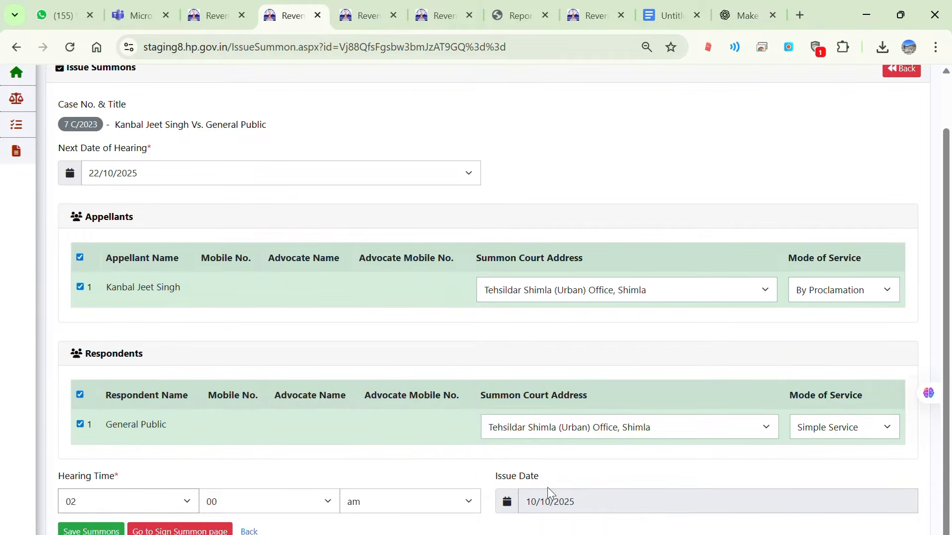
click(406, 505)
key(Down)
key(Return)
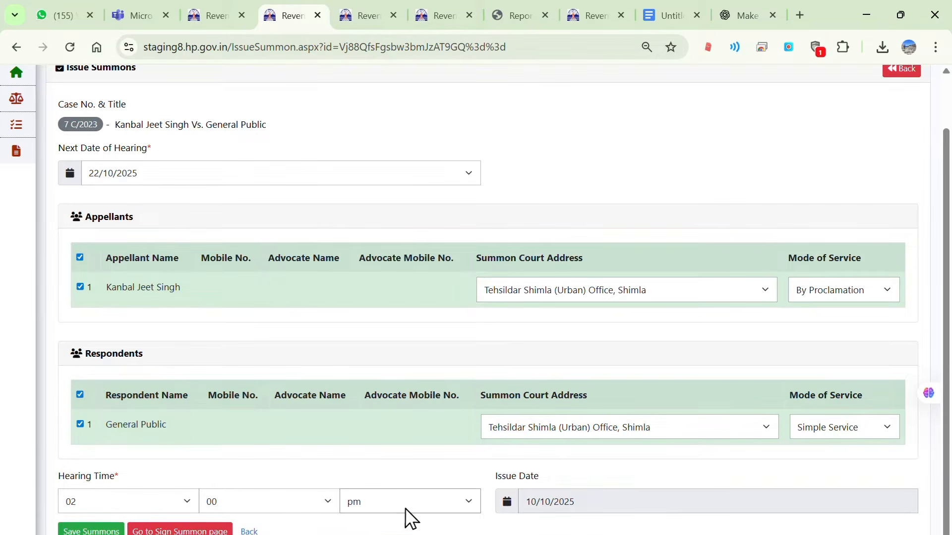
click(90, 532)
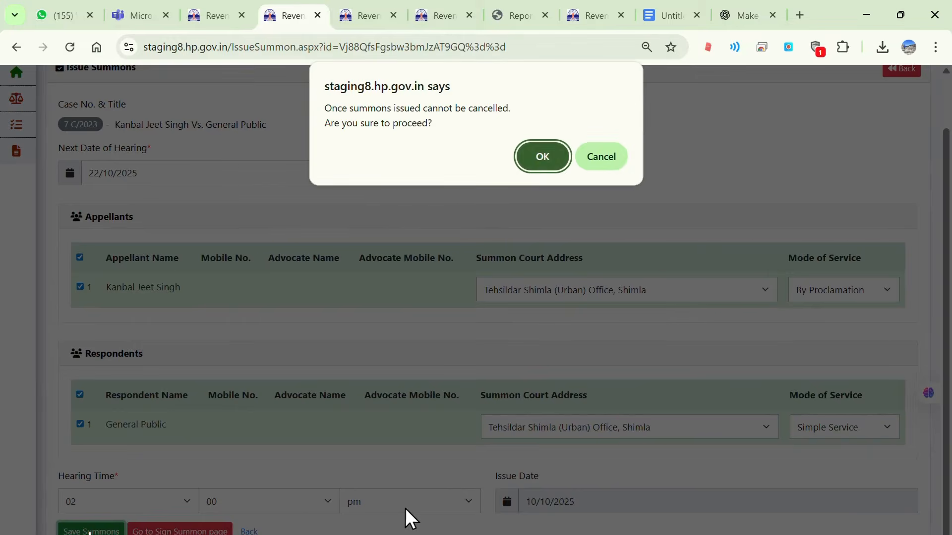
click(539, 157)
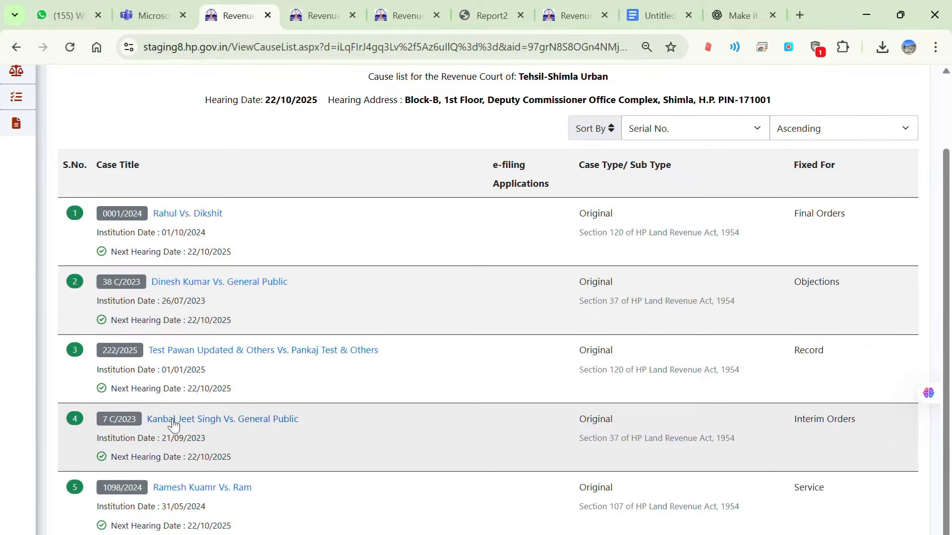
Reopen the case's Issue Summons page and go to the Sign Summon page.
click(172, 425)
click(603, 129)
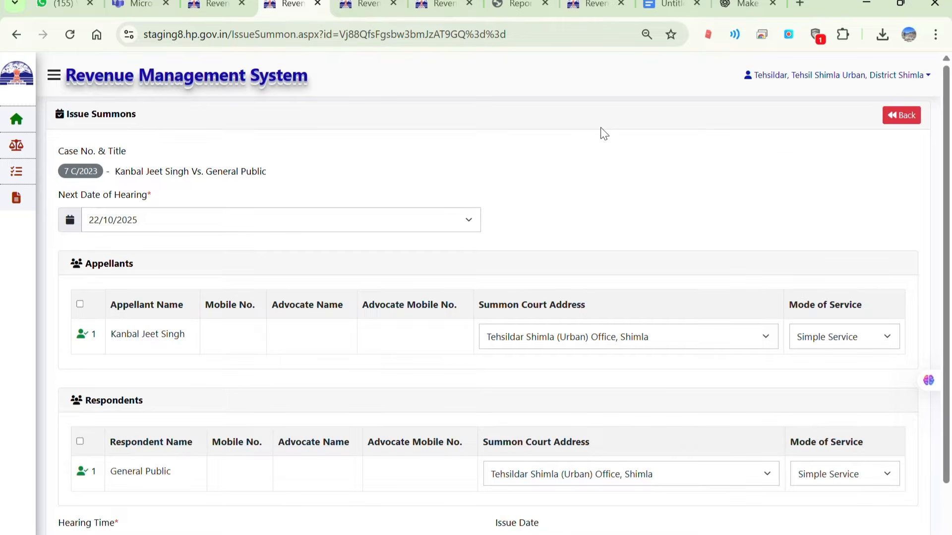
scroll(603, 133, down, 2)
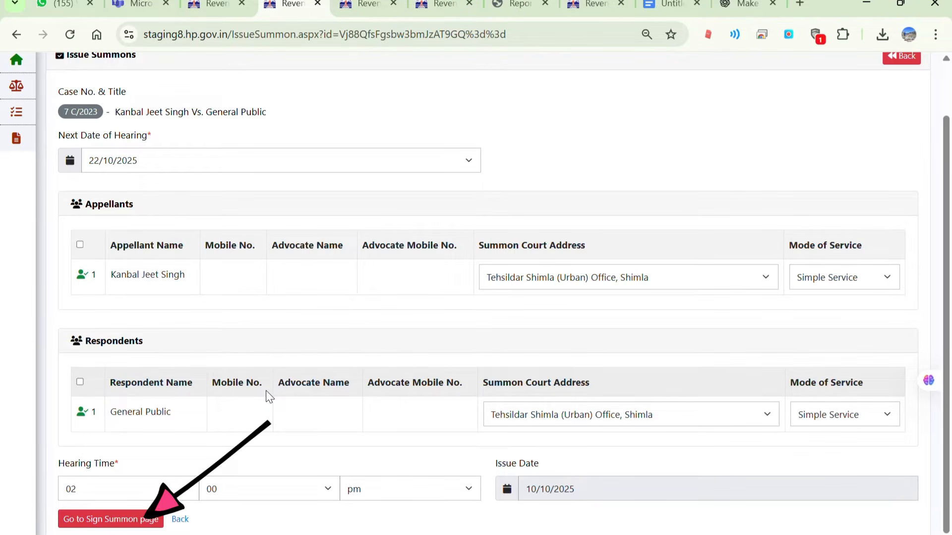
click(99, 524)
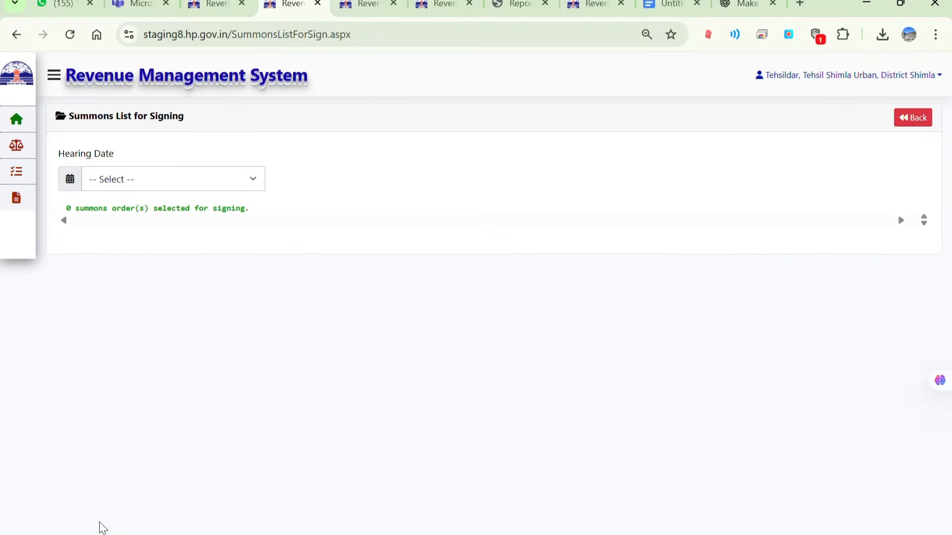
Open Sign Summons from My Court and load the summons for hearing date 22/10/2025.
click(50, 77)
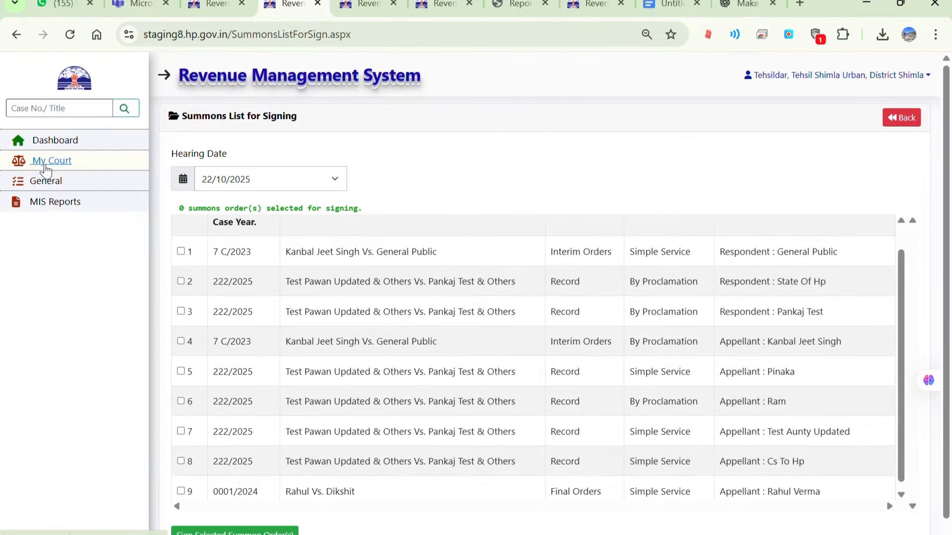
click(44, 160)
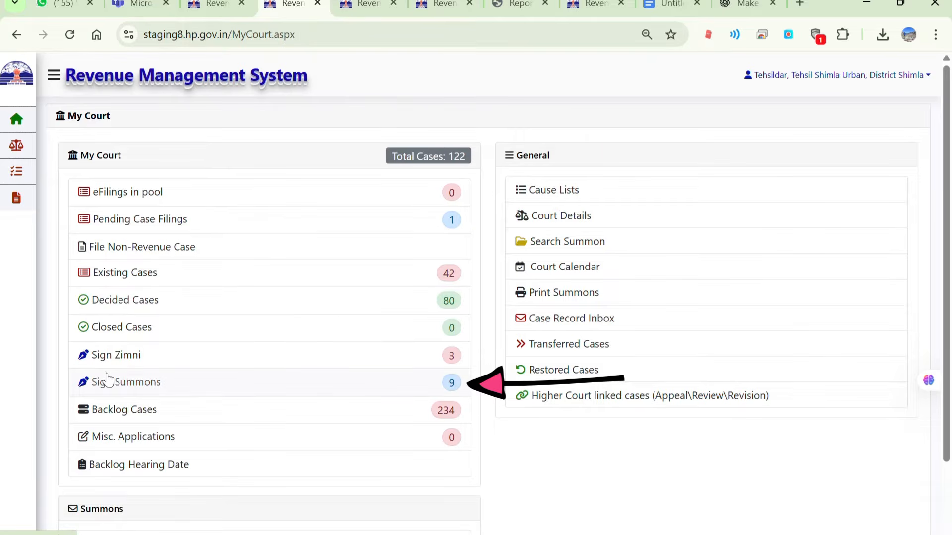
click(116, 387)
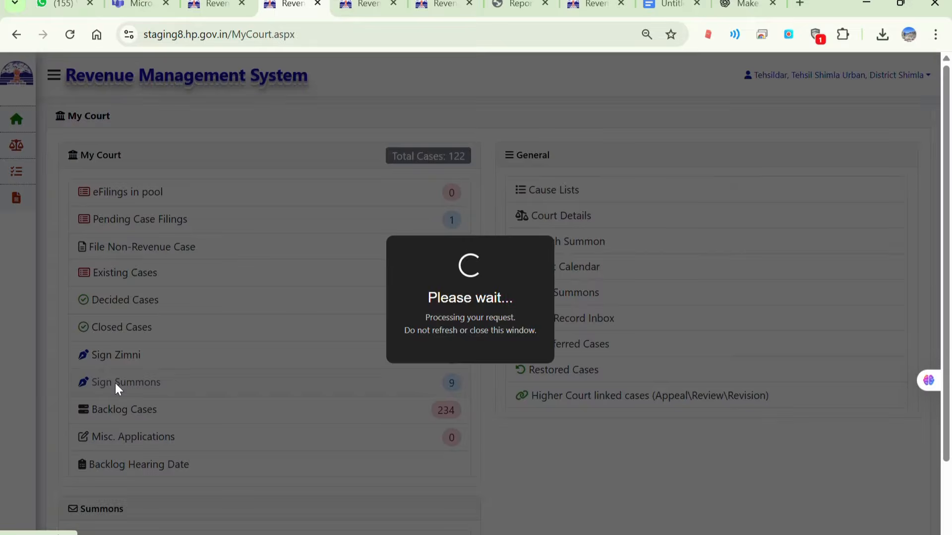
click(144, 180)
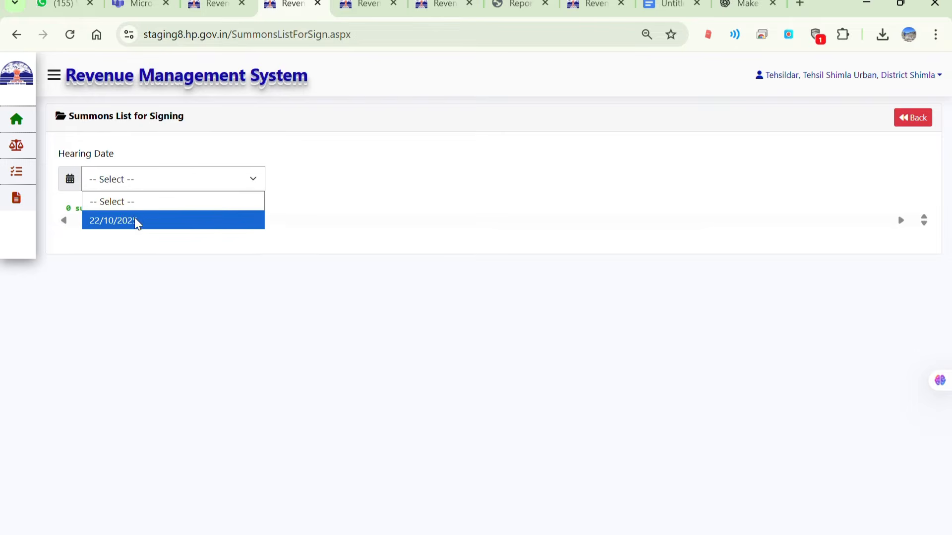
click(136, 219)
Select all summons orders listed for signing.
scroll(135, 221, down, 1)
scroll(133, 221, up, 1)
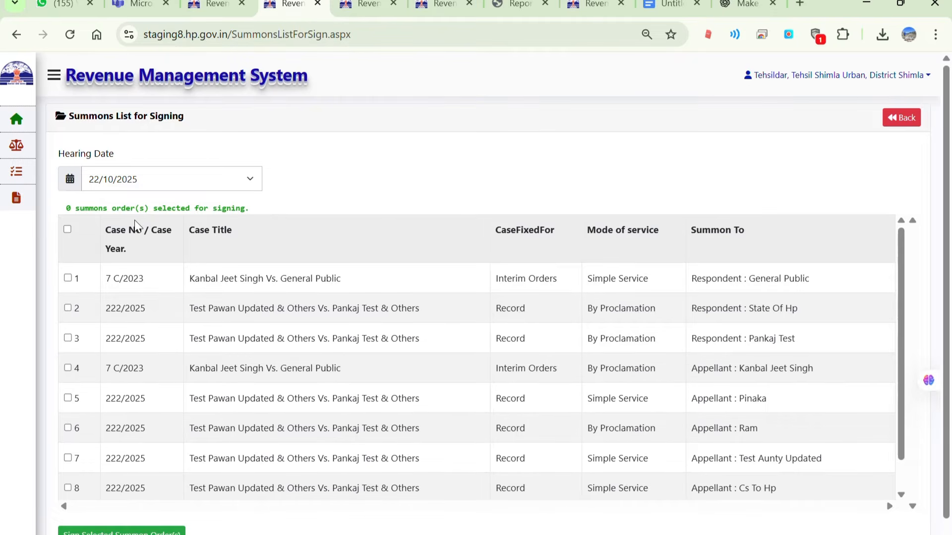
scroll(134, 222, down, 1)
scroll(134, 221, up, 1)
click(68, 229)
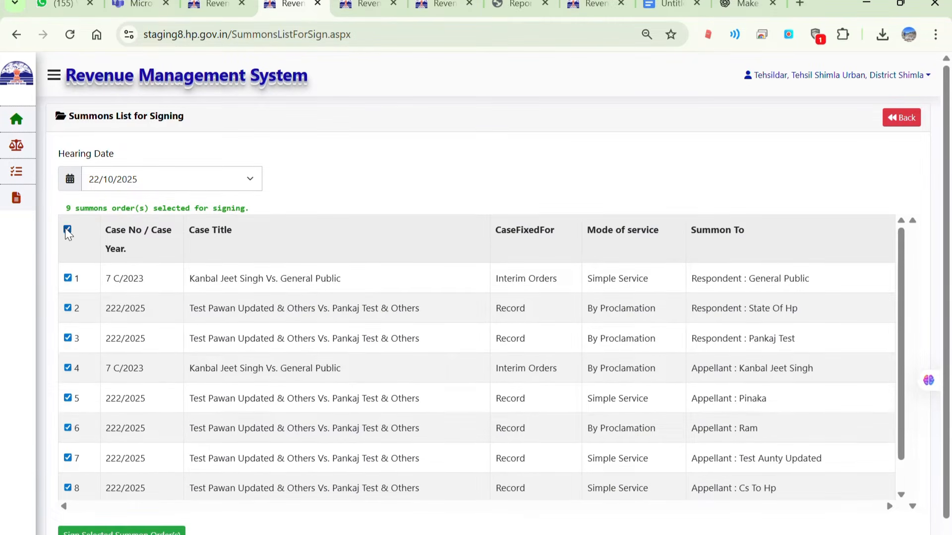
Scroll through the selected summons orders to check them before signing.
scroll(202, 335, down, 1)
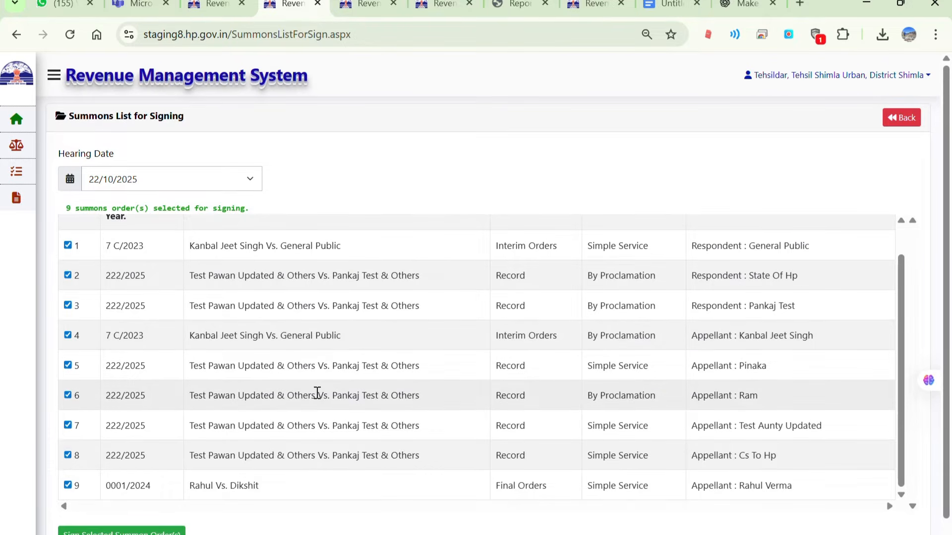
scroll(316, 393, up, 1)
scroll(625, 448, down, 1)
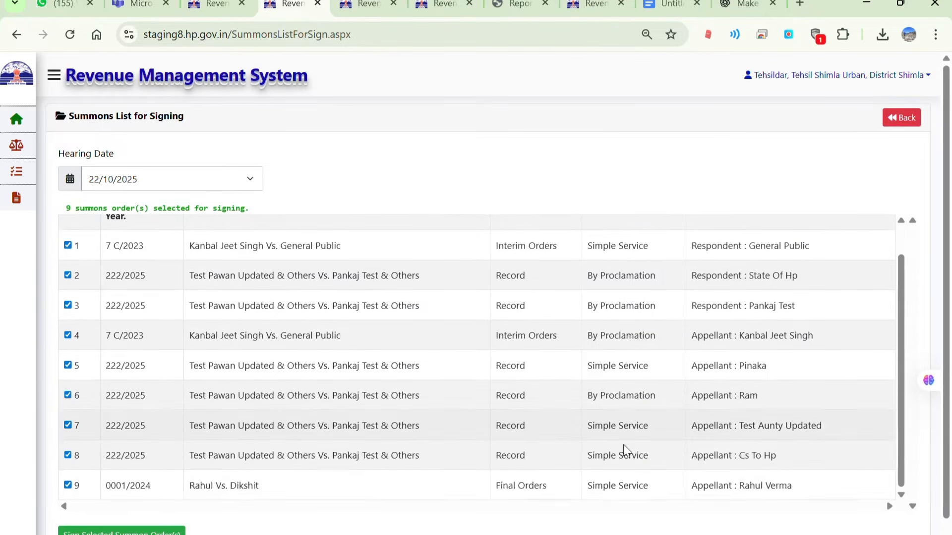
scroll(575, 449, up, 1)
scroll(202, 335, down, 1)
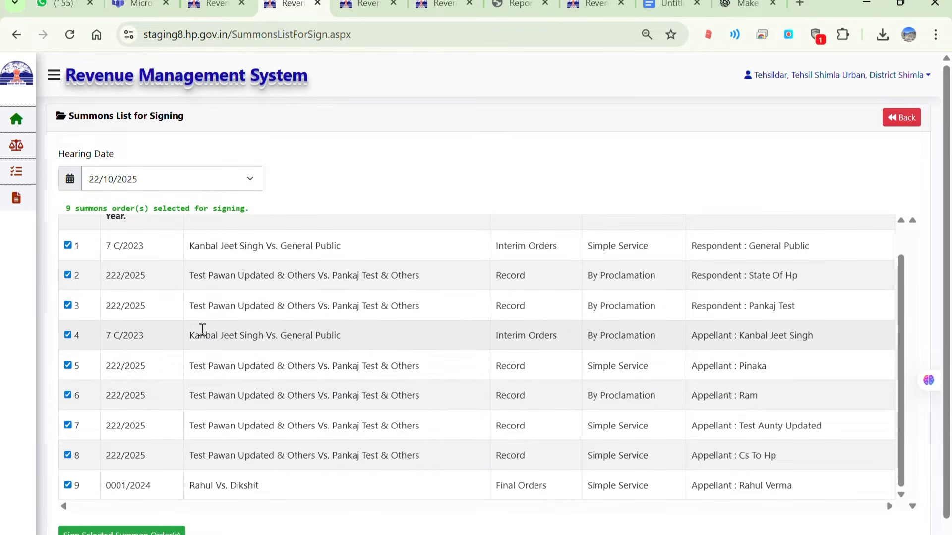
scroll(317, 393, up, 1)
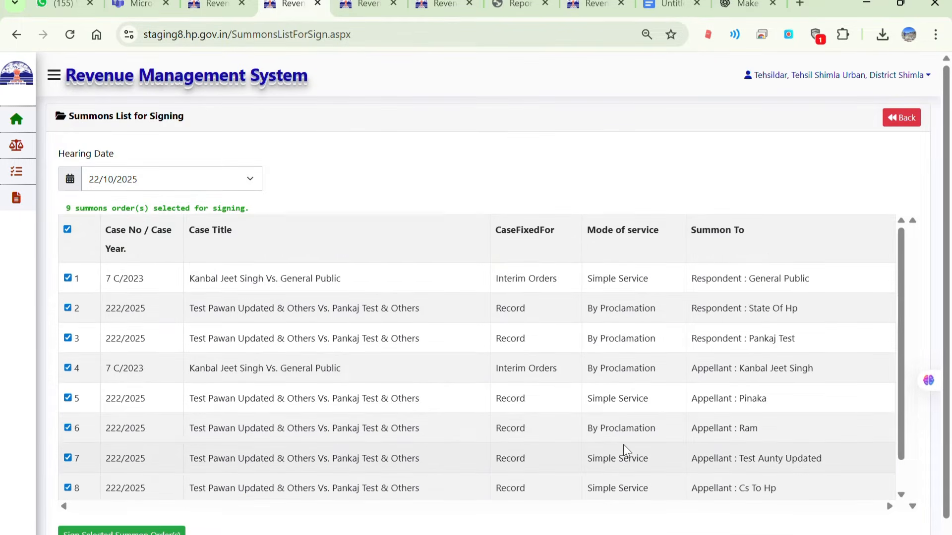
scroll(623, 445, down, 1)
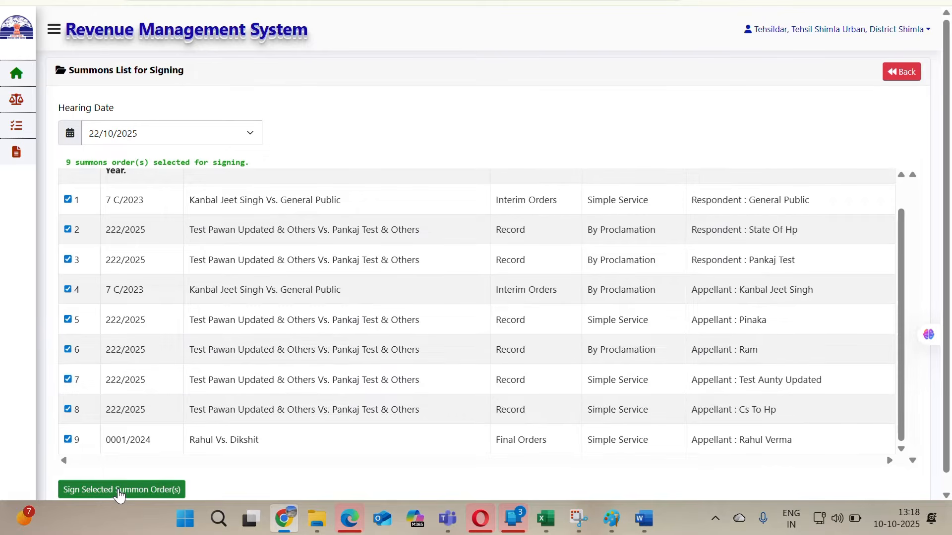
Start signing the selected summons orders and place the signature placeholder beside "Digitally Signed by" on the authentication certificate.
click(119, 490)
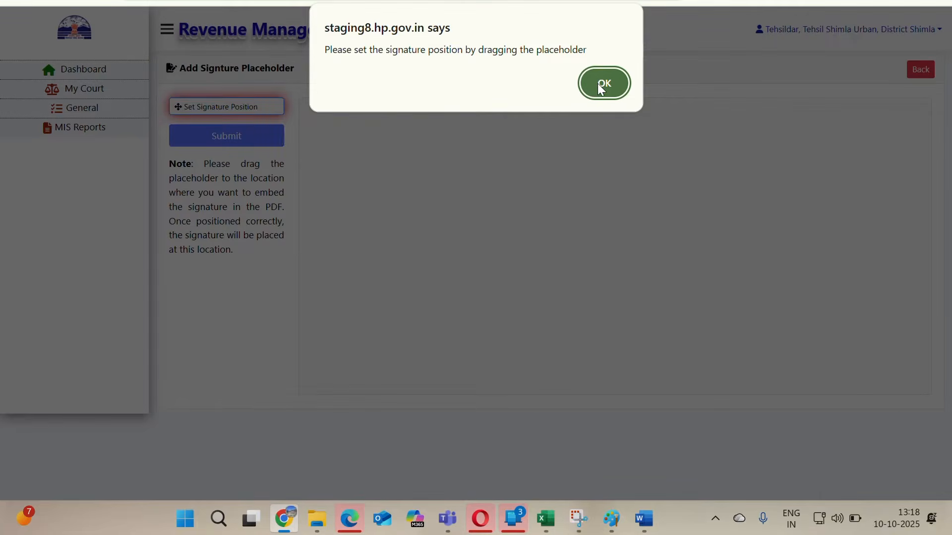
click(603, 84)
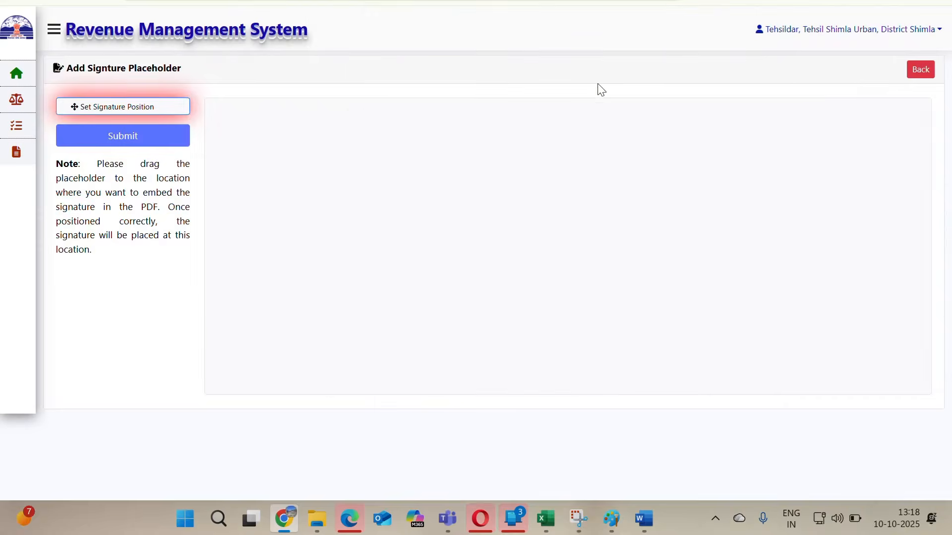
scroll(419, 254, down, 3)
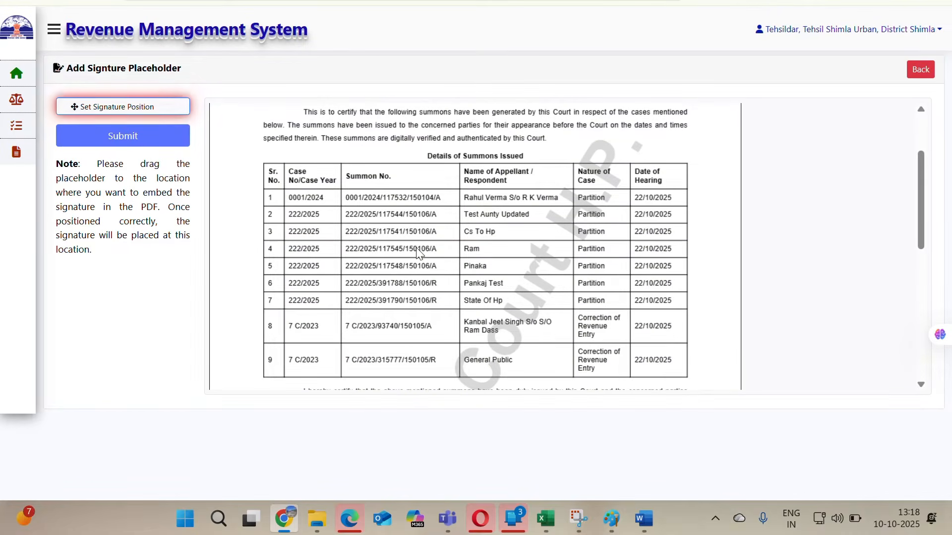
scroll(417, 249, up, 2)
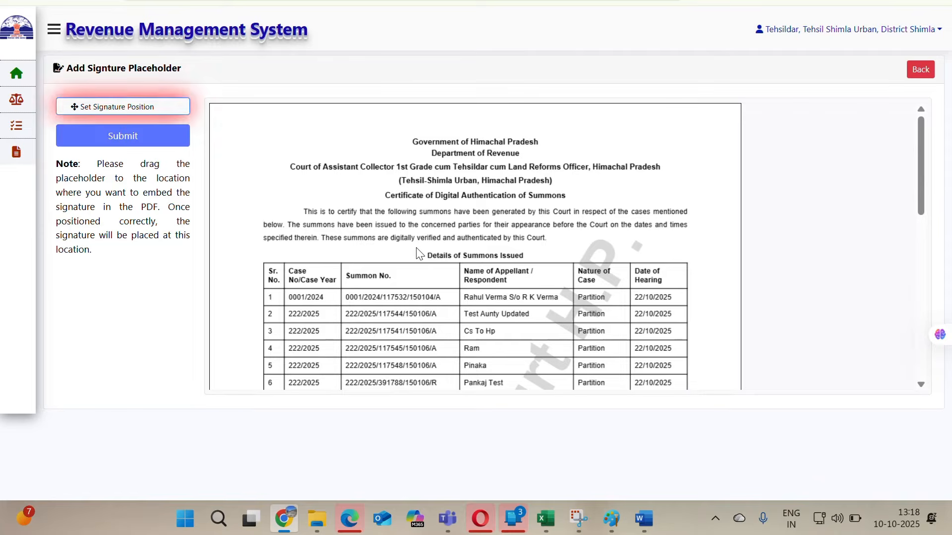
scroll(470, 224, down, 3)
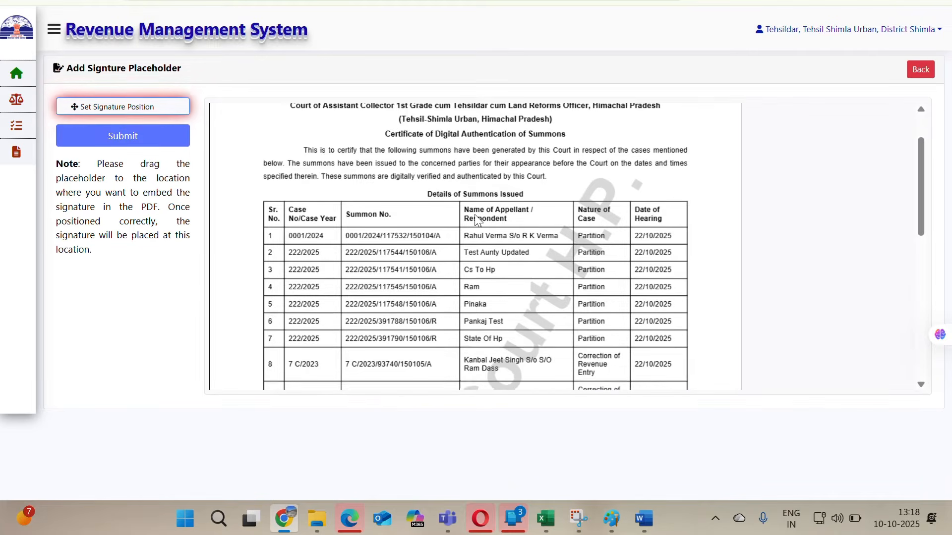
scroll(477, 220, down, 2)
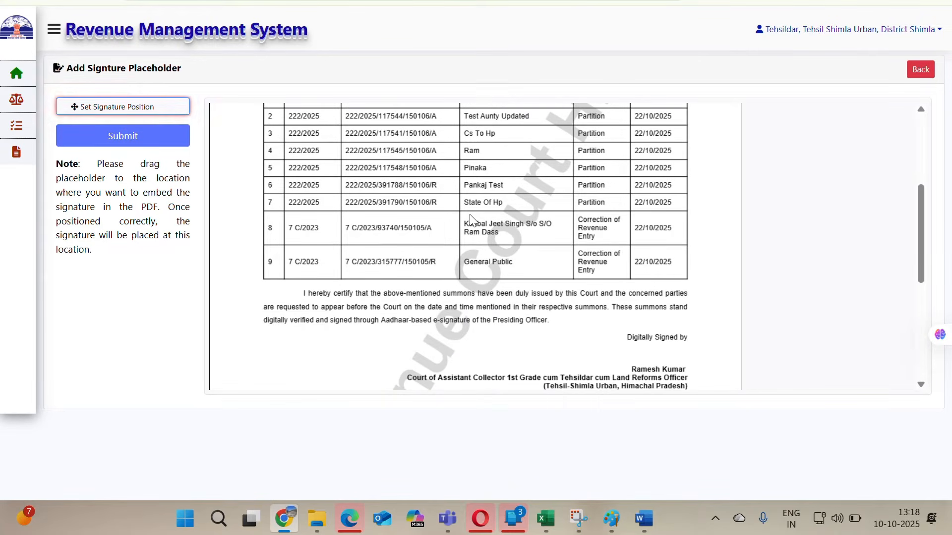
scroll(347, 248, up, 4)
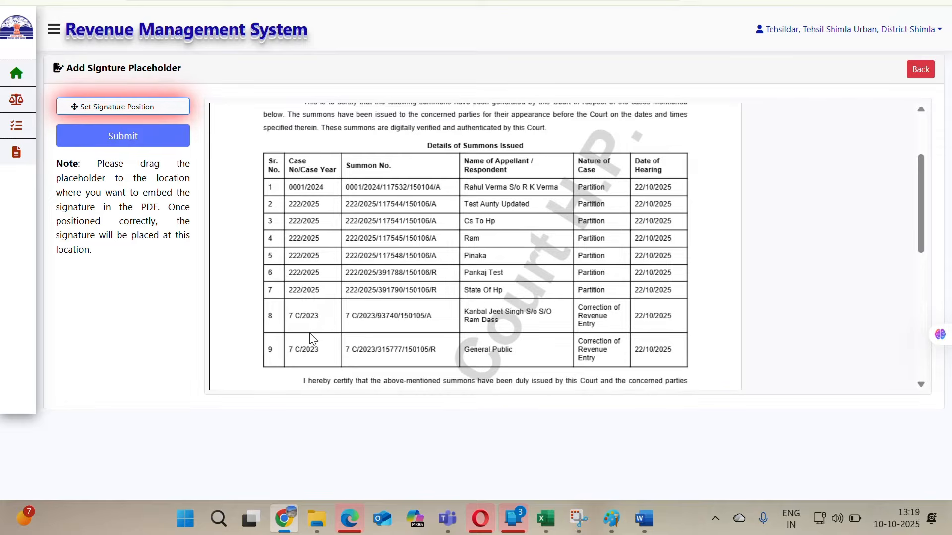
scroll(309, 335, down, 1)
scroll(310, 335, down, 3)
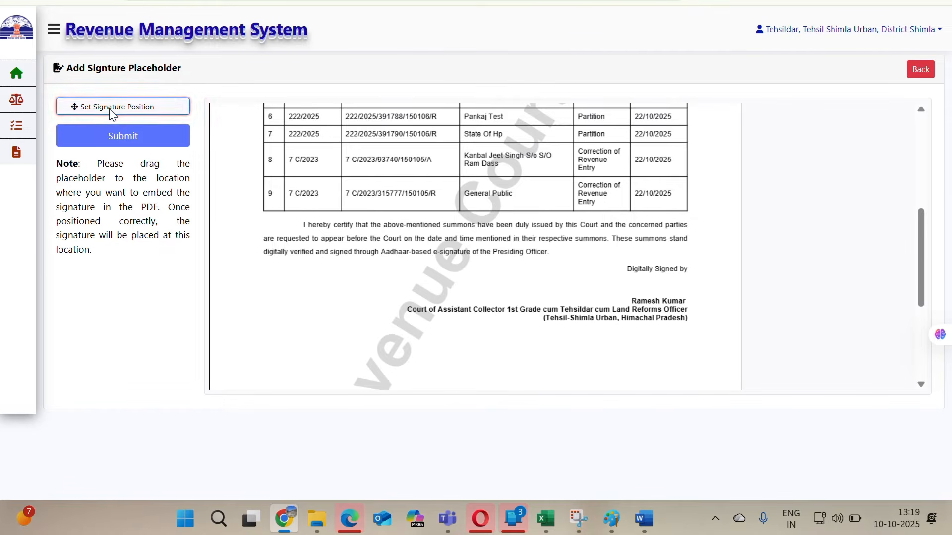
mouse_move(109, 106)
mouse_down()
mouse_move(369, 162)
mouse_move(556, 242)
mouse_move(602, 274)
mouse_move(645, 282)
mouse_up()
drag(158, 106, 587, 278)
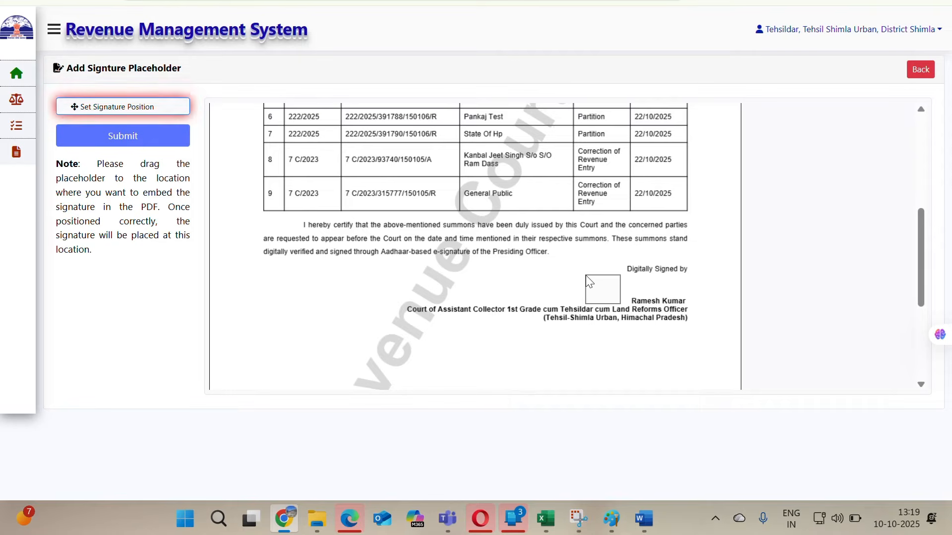
Submit the signature position, enter the signer's Aadhaar number on the eSign page and request an OTP.
click(122, 137)
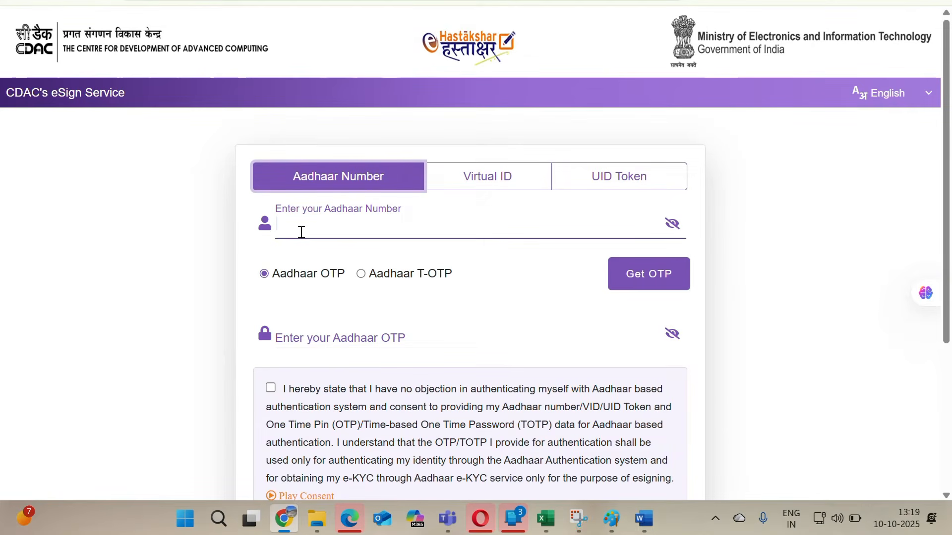
text(•••••••••)
click(647, 276)
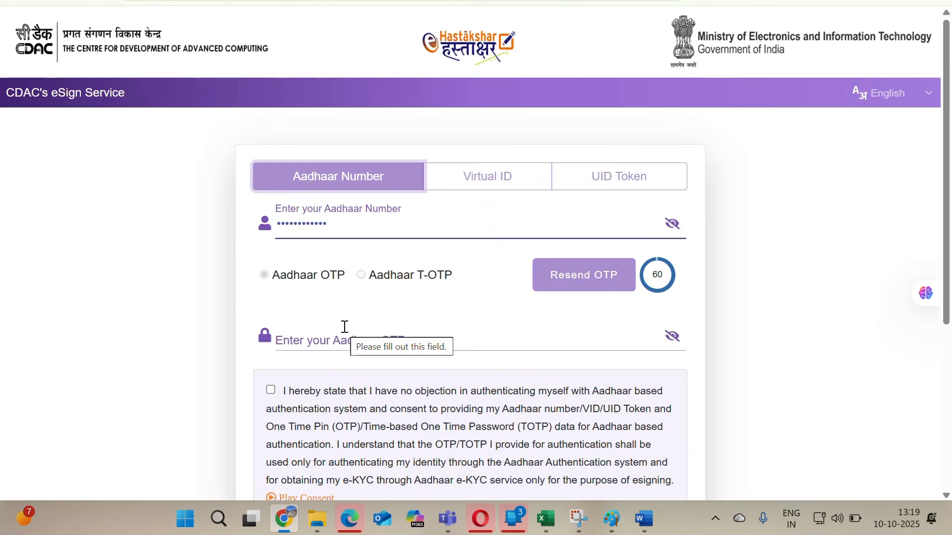
Enter the Aadhaar OTP received for eSigning.
click(327, 341)
text(•)
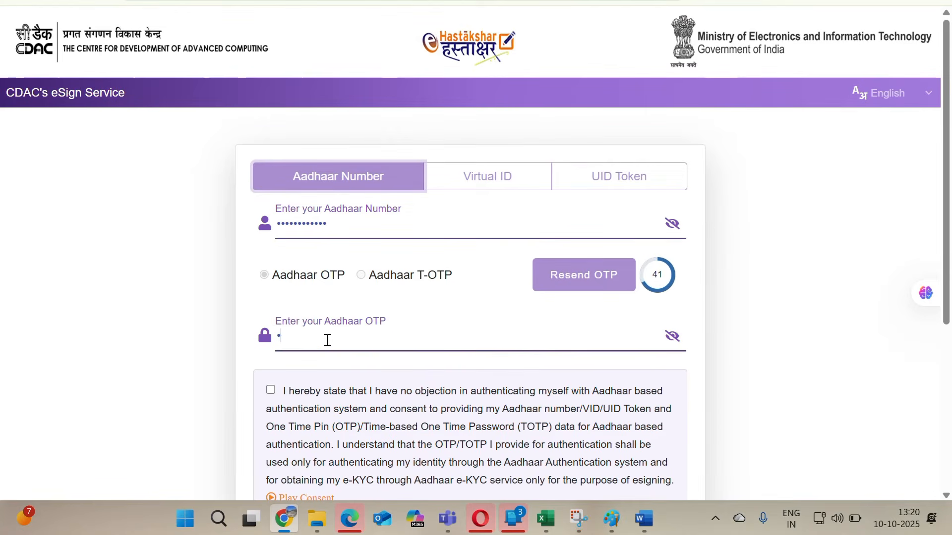
text(••••)
Accept the Aadhaar consent, submit the eSign form anyway and acknowledge the signing confirmation.
scroll(325, 340, down, 3)
click(297, 437)
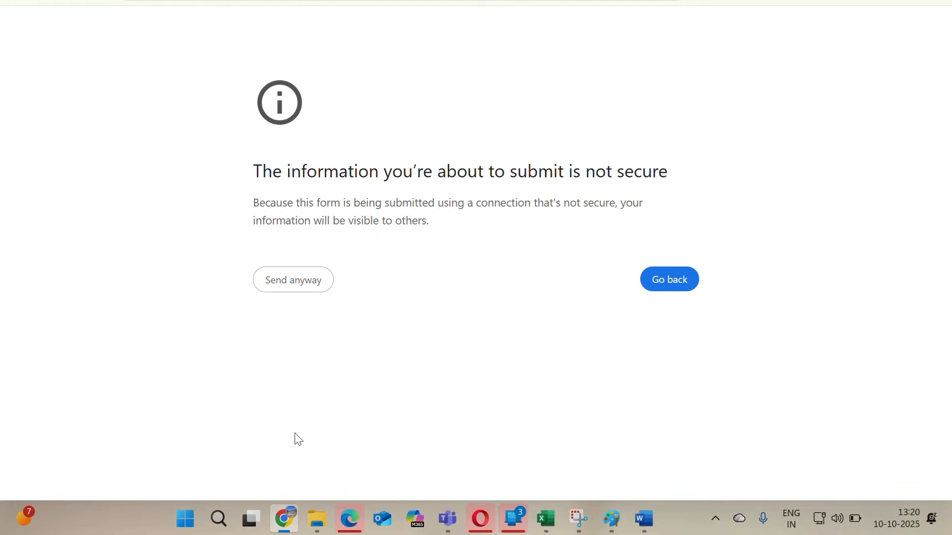
click(294, 281)
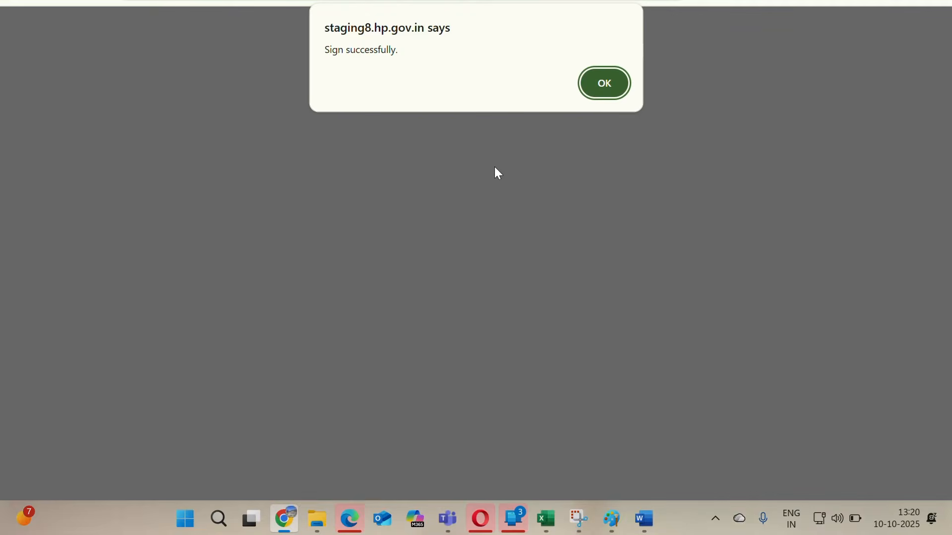
click(603, 85)
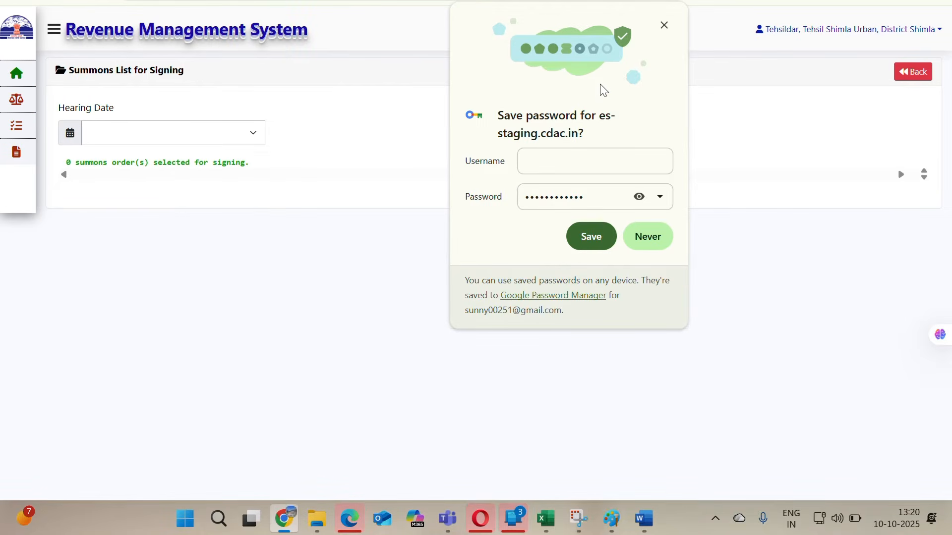
Open Pending Summons and view the summons for case 7 C/2023 from its Update Status page.
click(125, 411)
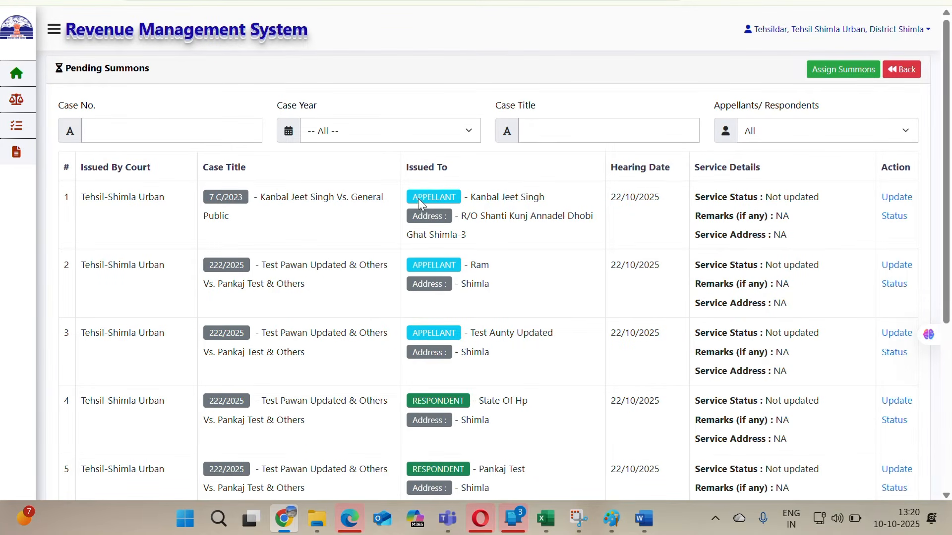
click(894, 198)
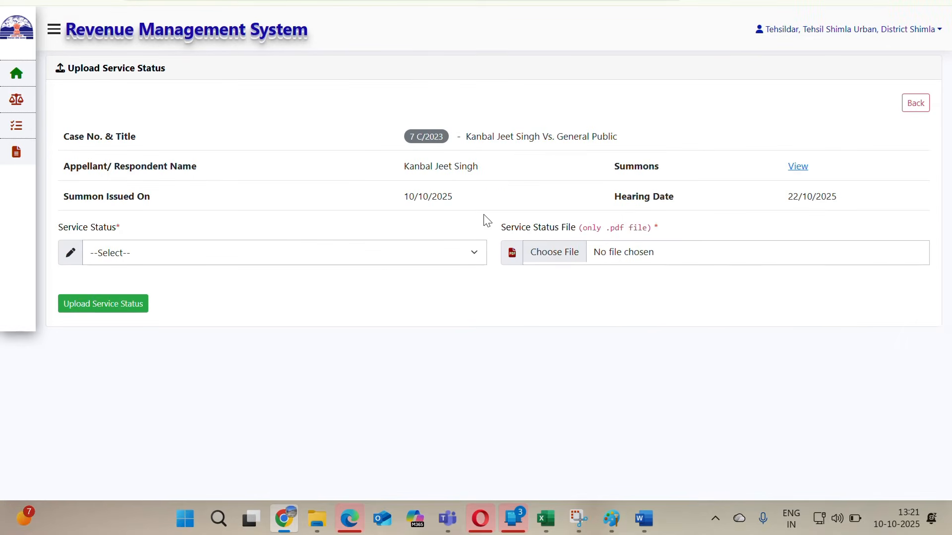
click(797, 167)
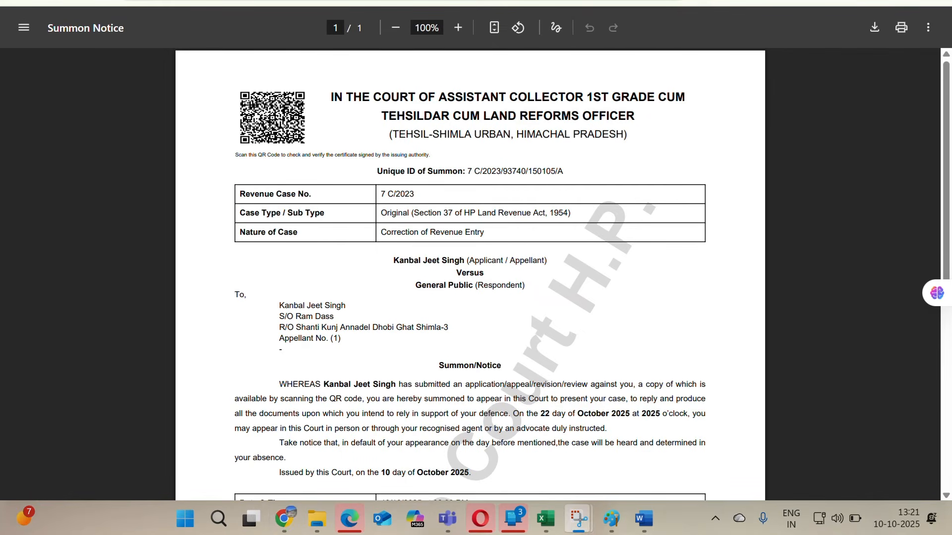
Read through the summon notice for case 7 C/2023, including the parties and addressee details.
scroll(468, 174, down, 1)
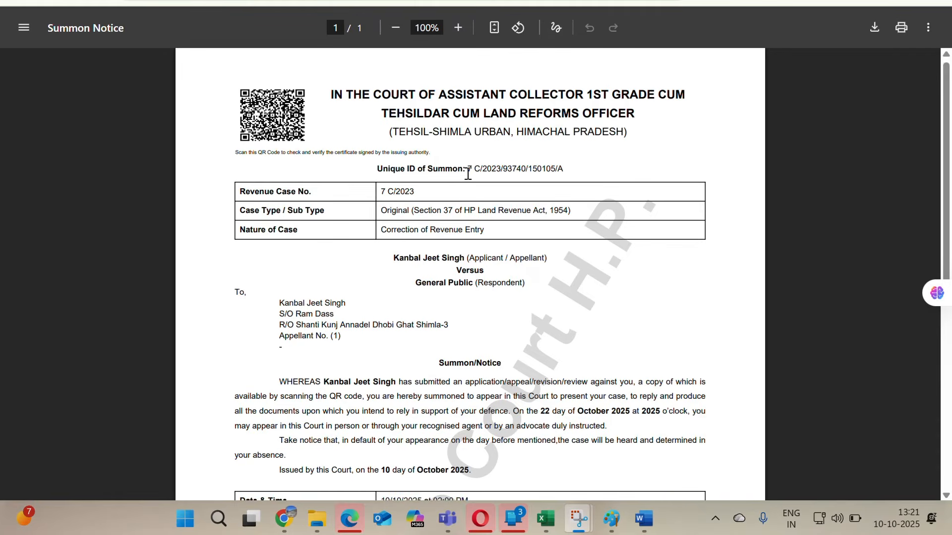
scroll(403, 193, down, 1)
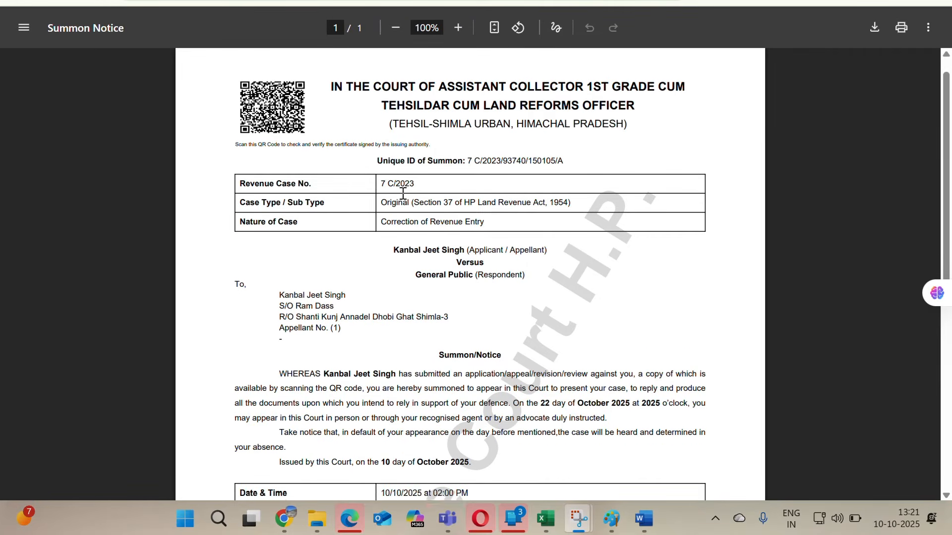
scroll(460, 182, down, 1)
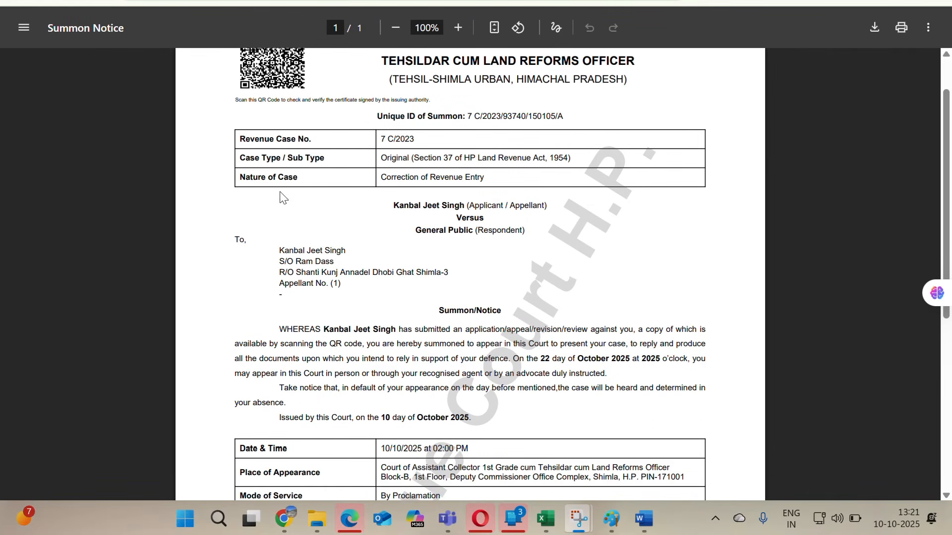
scroll(427, 176, down, 2)
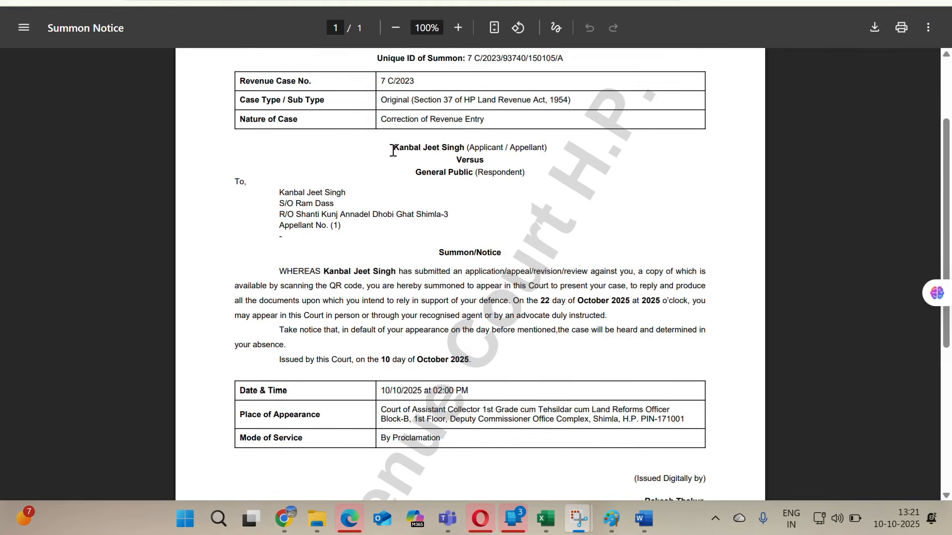
drag(393, 150, 535, 170)
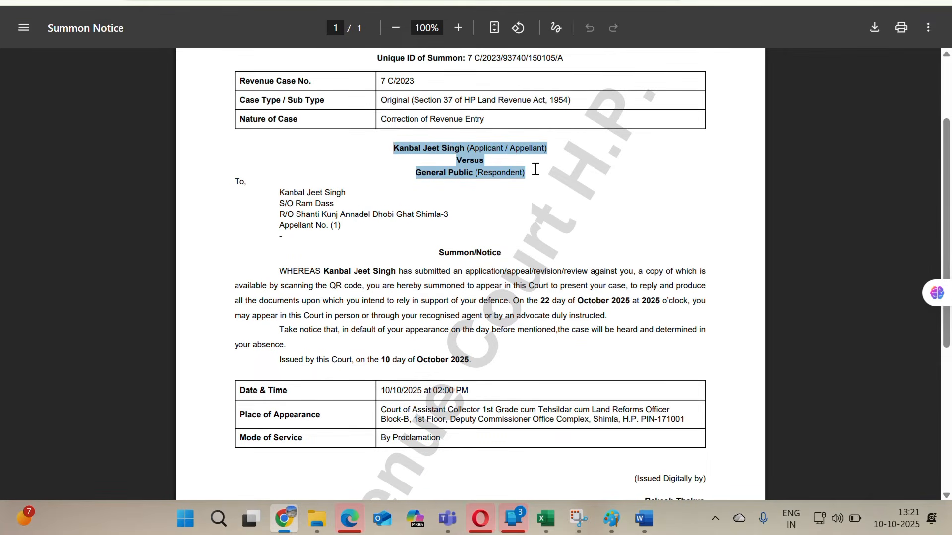
scroll(324, 208, down, 1)
click(324, 198)
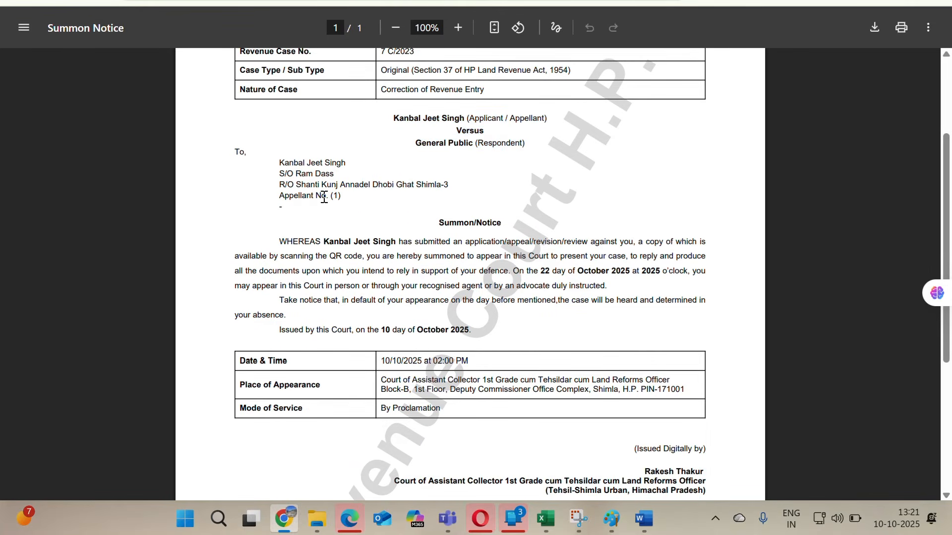
drag(234, 151, 352, 199)
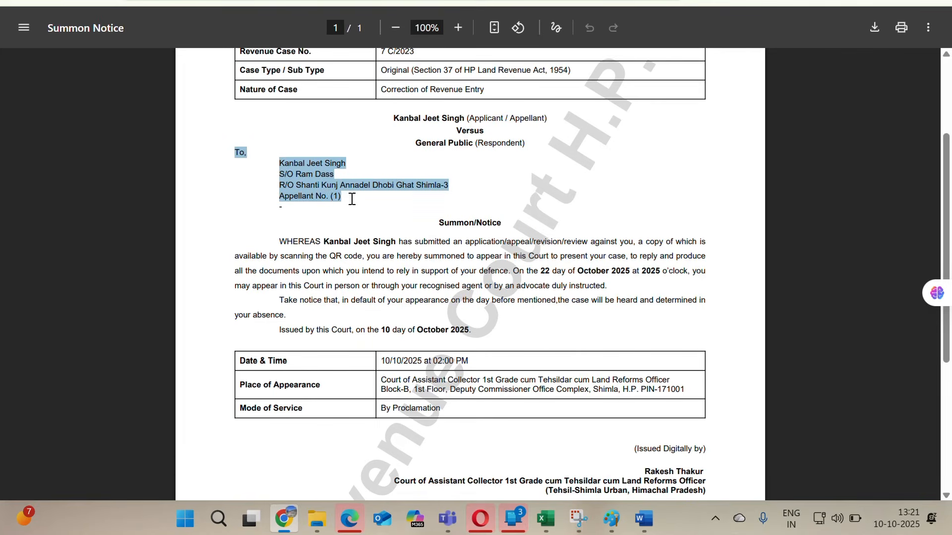
click(313, 193)
scroll(337, 183, down, 1)
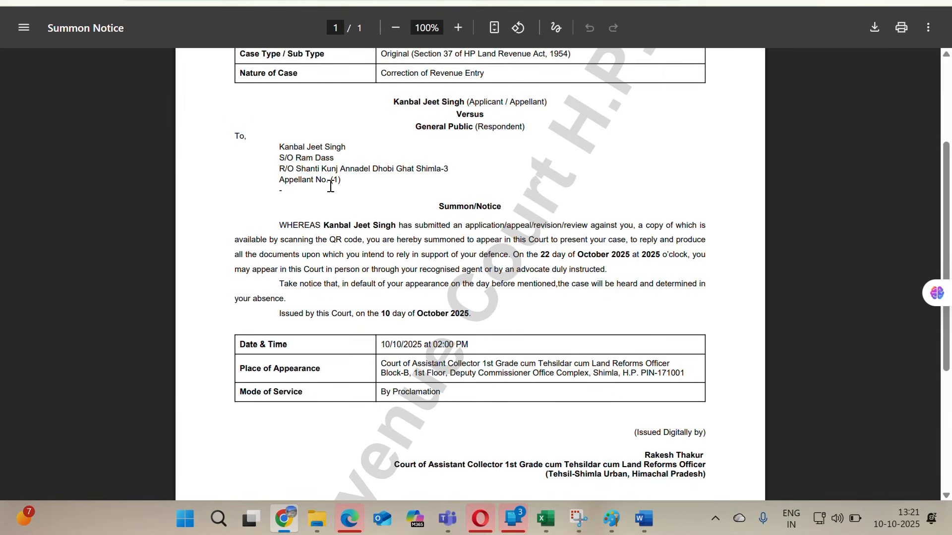
drag(288, 193, 274, 194)
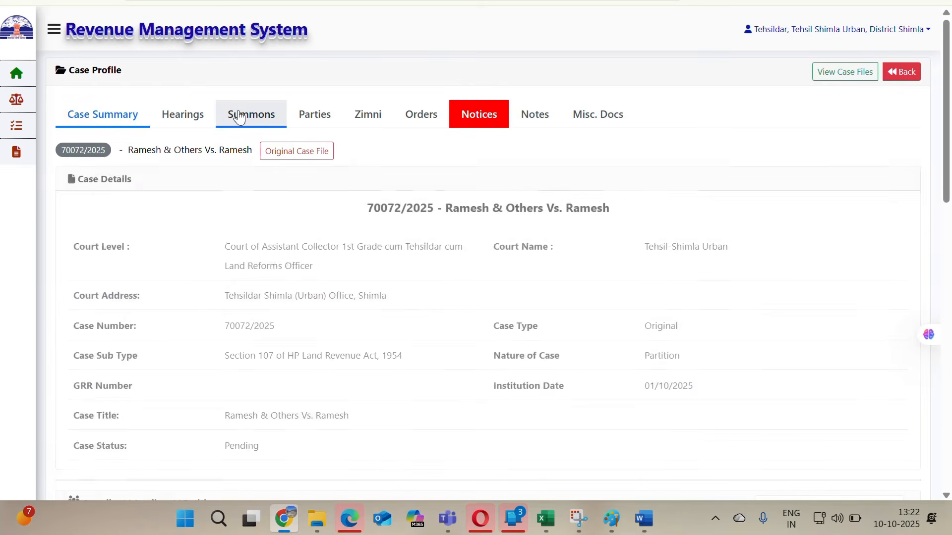
Open the summon notice of case 70072/2025 from its case profile's Summons tab.
click(240, 117)
scroll(292, 307, down, 2)
click(132, 244)
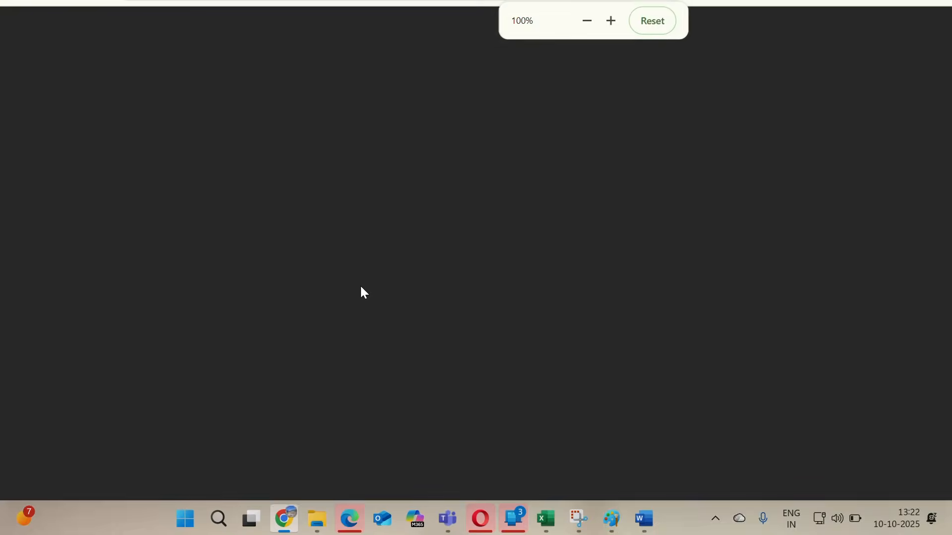
scroll(361, 291, down, 8)
scroll(361, 291, up, 8)
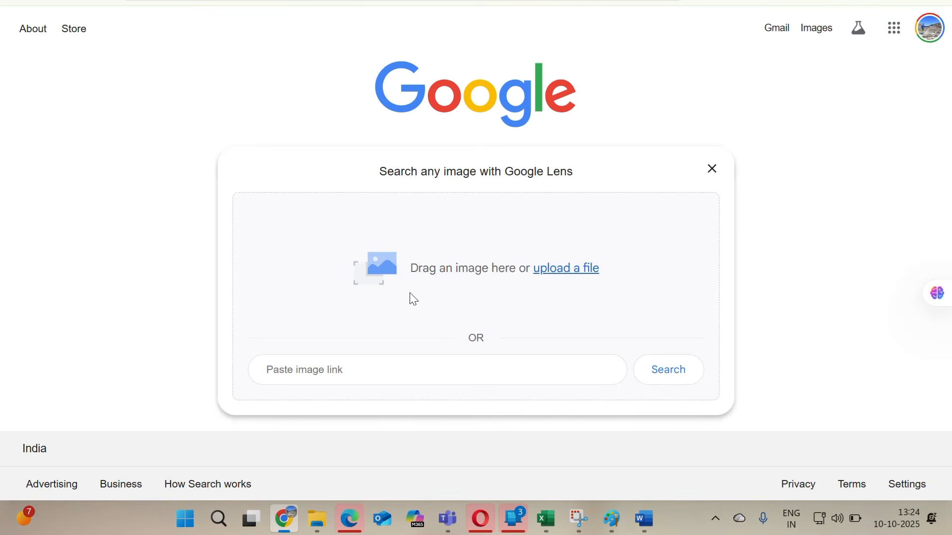
Verify the summons through its QR code link and open the original summon and the digitally signed certificate.
click(385, 365)
key(ctrl+v)
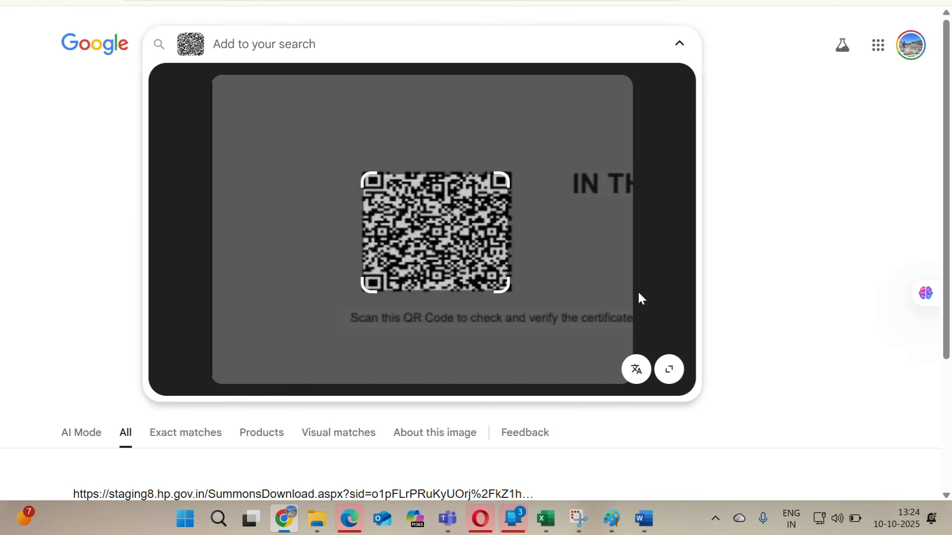
scroll(784, 229, down, 5)
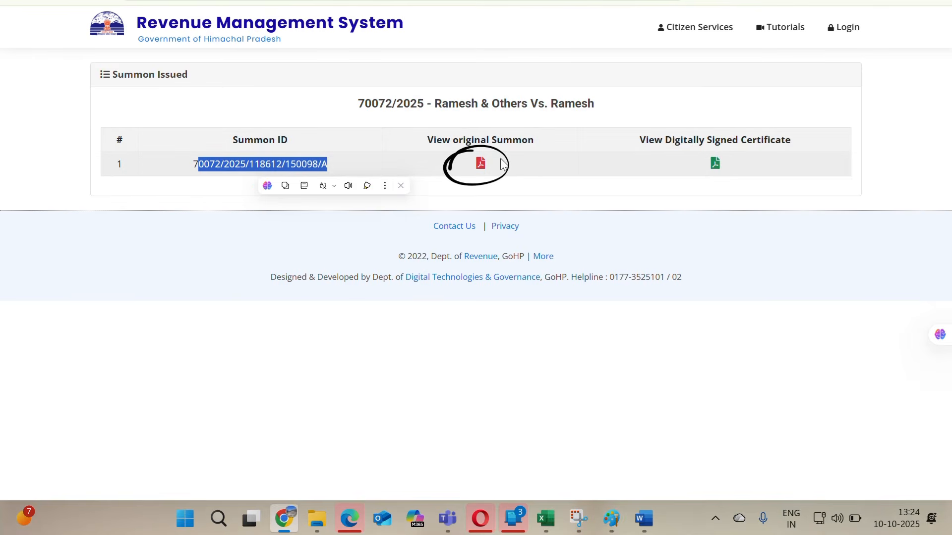
click(480, 166)
scroll(436, 216, down, 5)
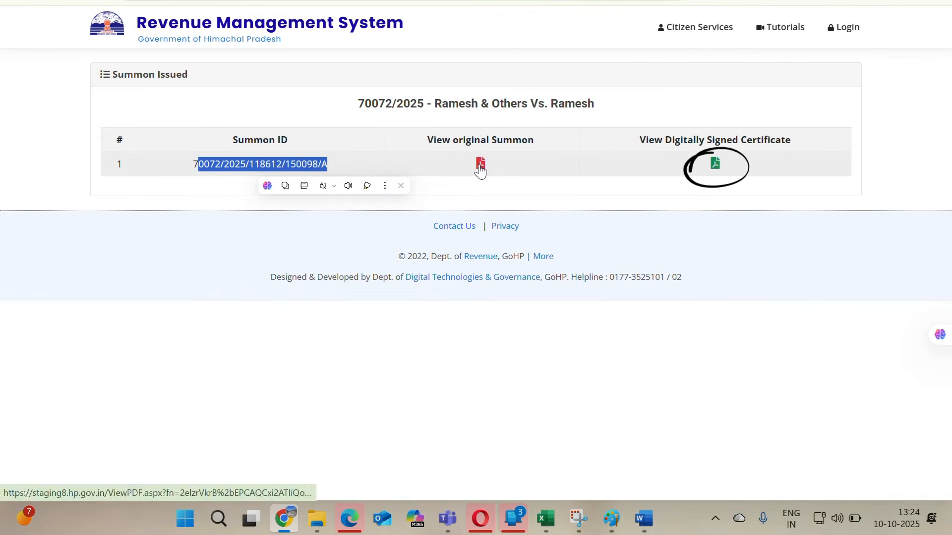
click(480, 168)
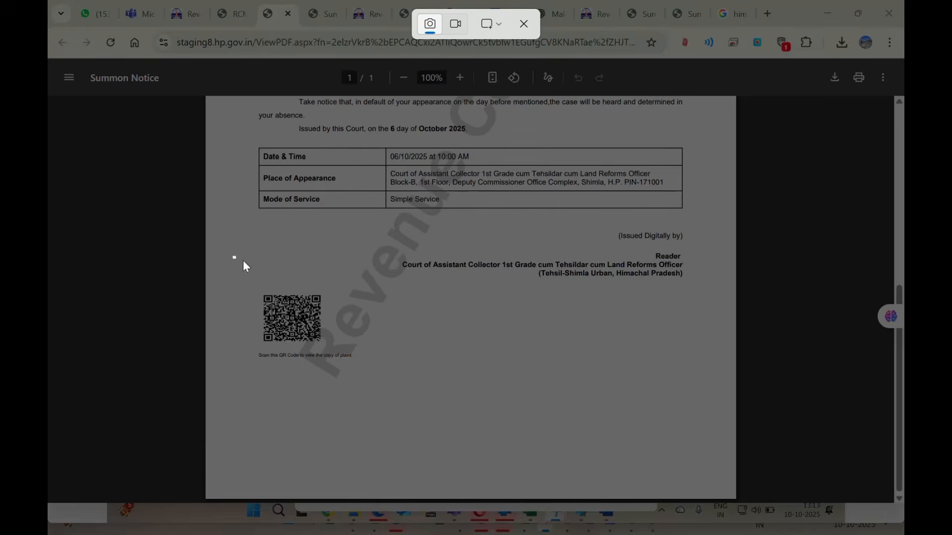
drag(233, 256, 376, 410)
Switch to the Google tab, go to the Google home page and paste the QR image into Google Lens.
click(732, 7)
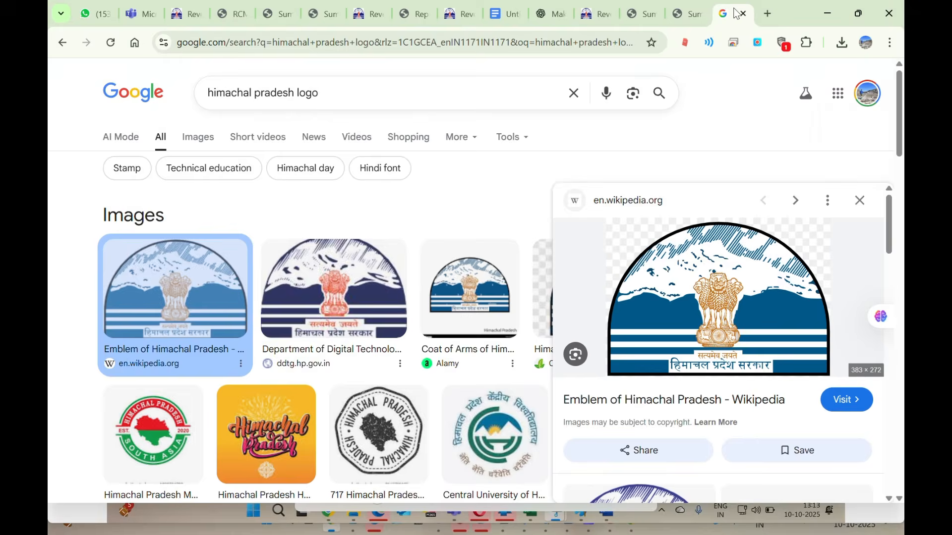
click(135, 43)
click(614, 205)
key(ctrl+v)
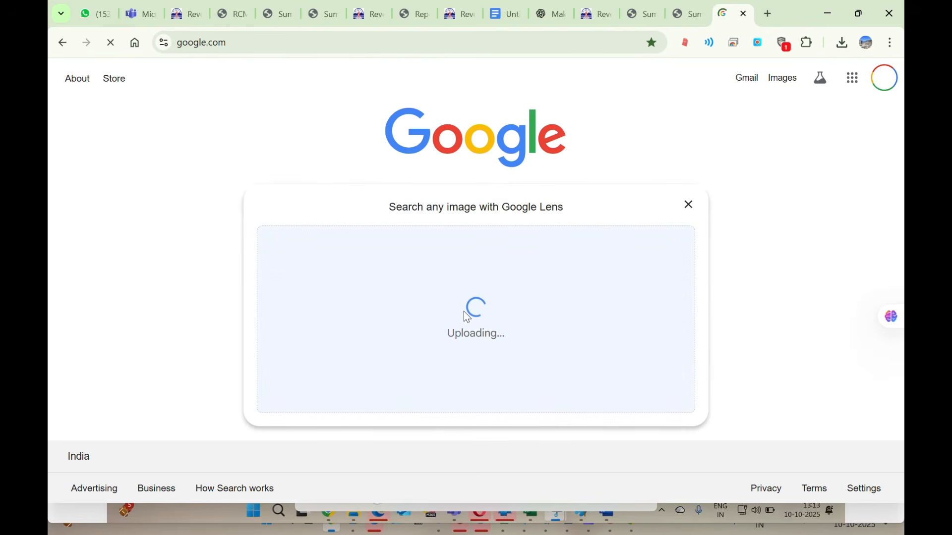
Scroll through the downloaded summons PDF, reviewing the index of papers, case details and parties across its pages.
click(142, 189)
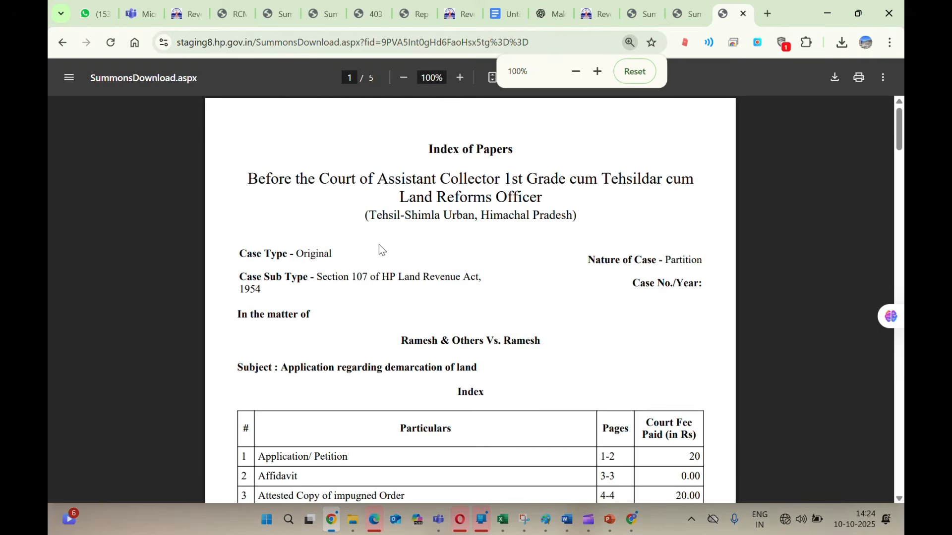
scroll(380, 248, down, 10)
scroll(381, 249, down, 12)
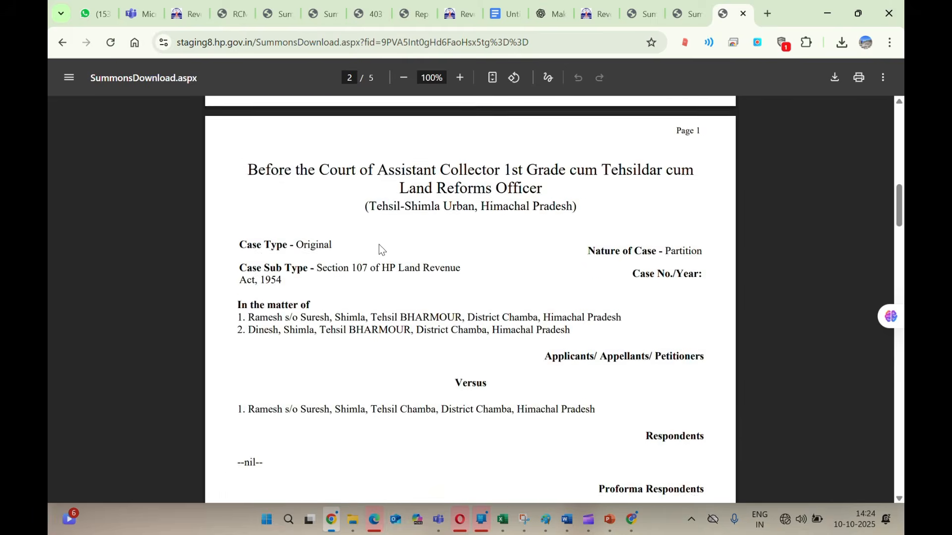
scroll(381, 249, up, 5)
scroll(378, 244, up, 1)
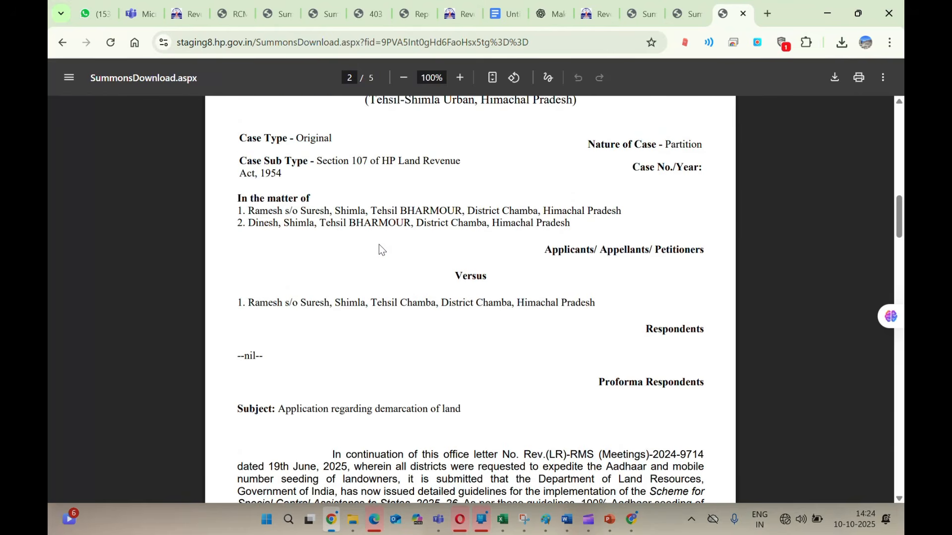
scroll(378, 245, down, 1)
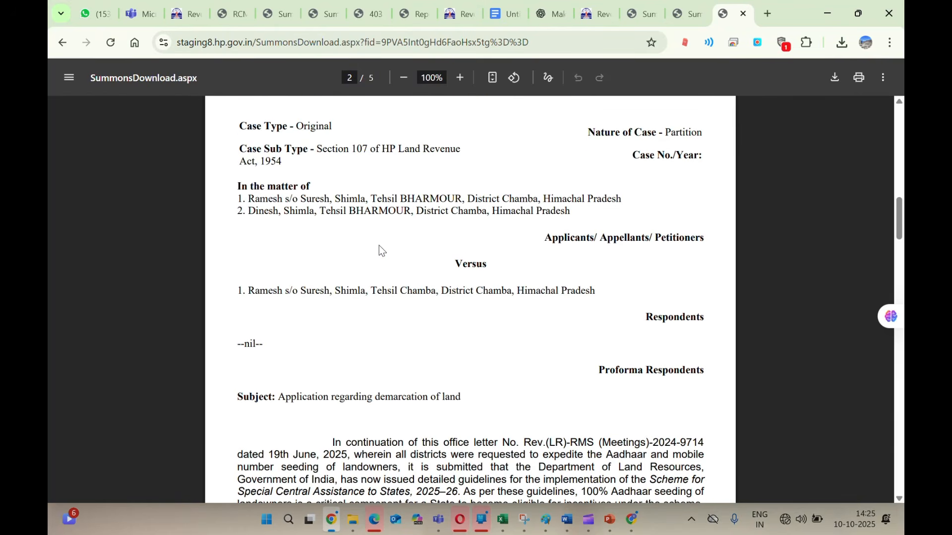
scroll(379, 245, down, 4)
scroll(379, 246, down, 20)
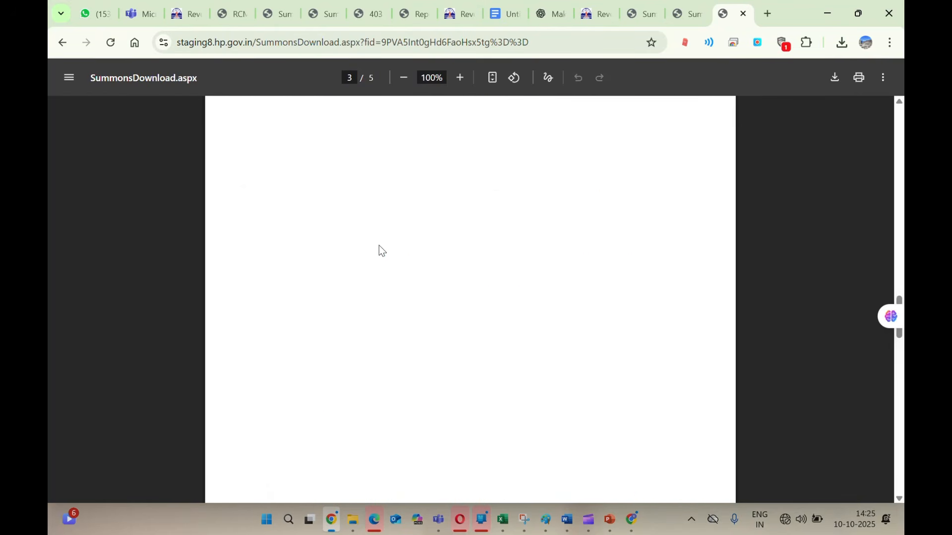
scroll(379, 246, down, 20)
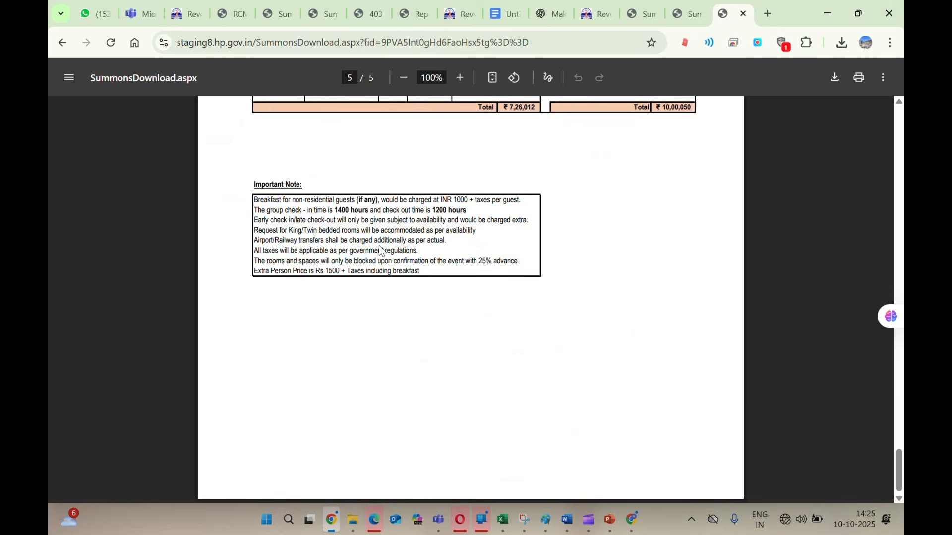
scroll(379, 245, up, 20)
scroll(379, 246, up, 20)
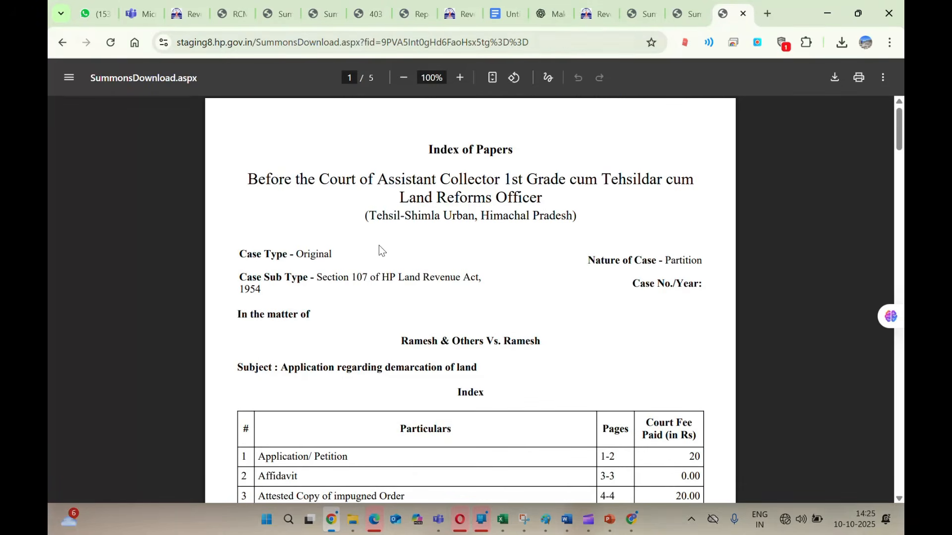